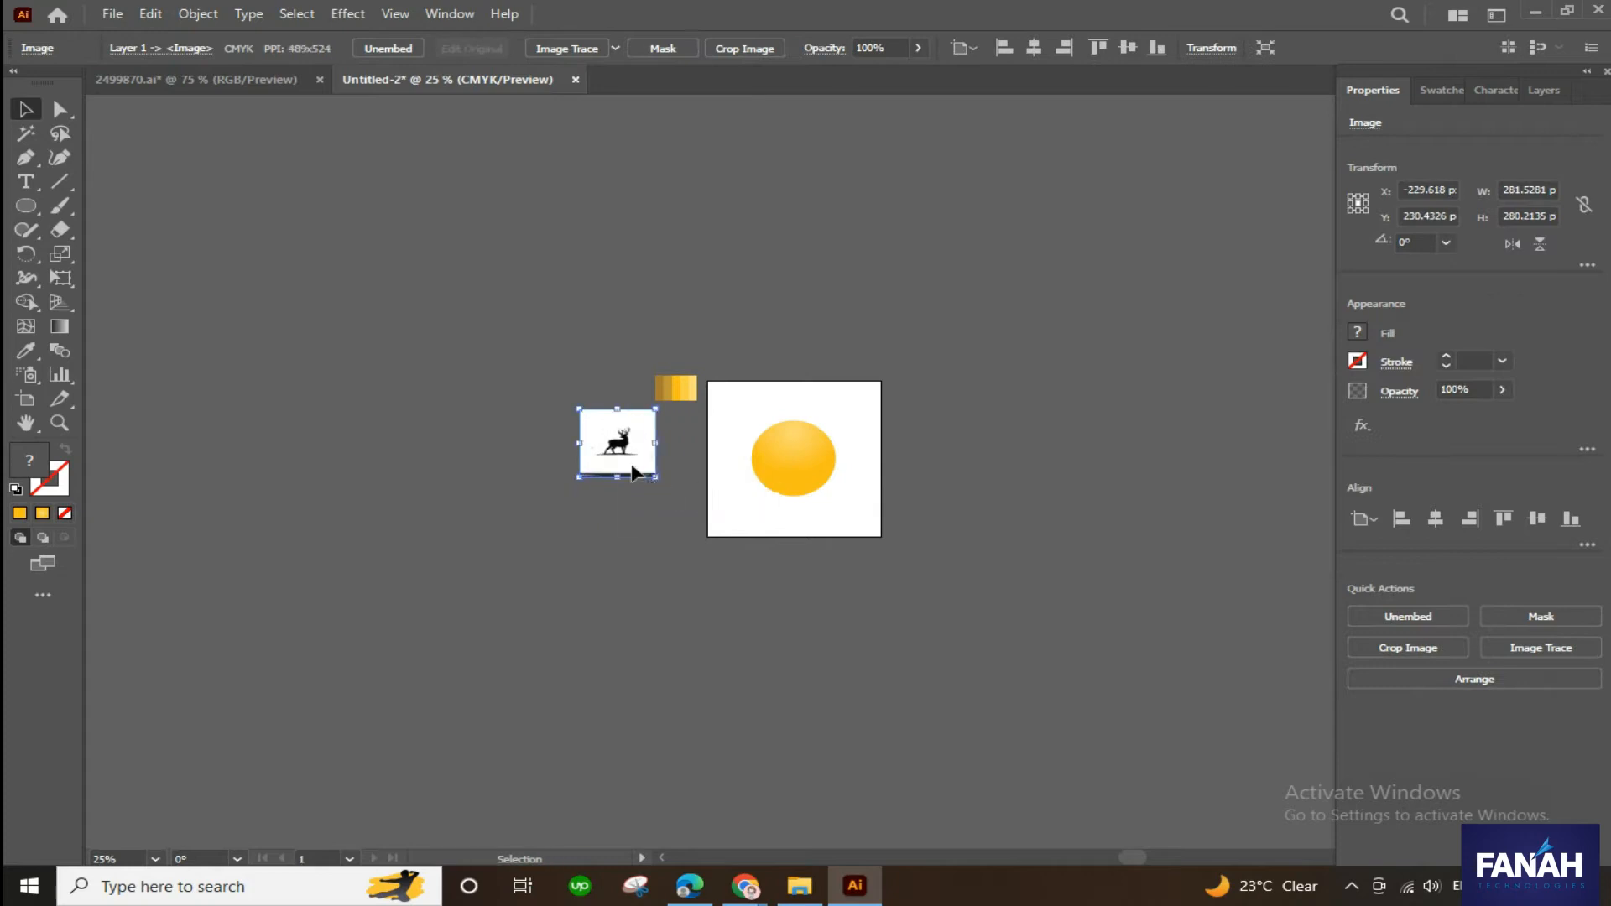
pyautogui.moveTo(317, 515); pyautogui.dragTo(391, 514)
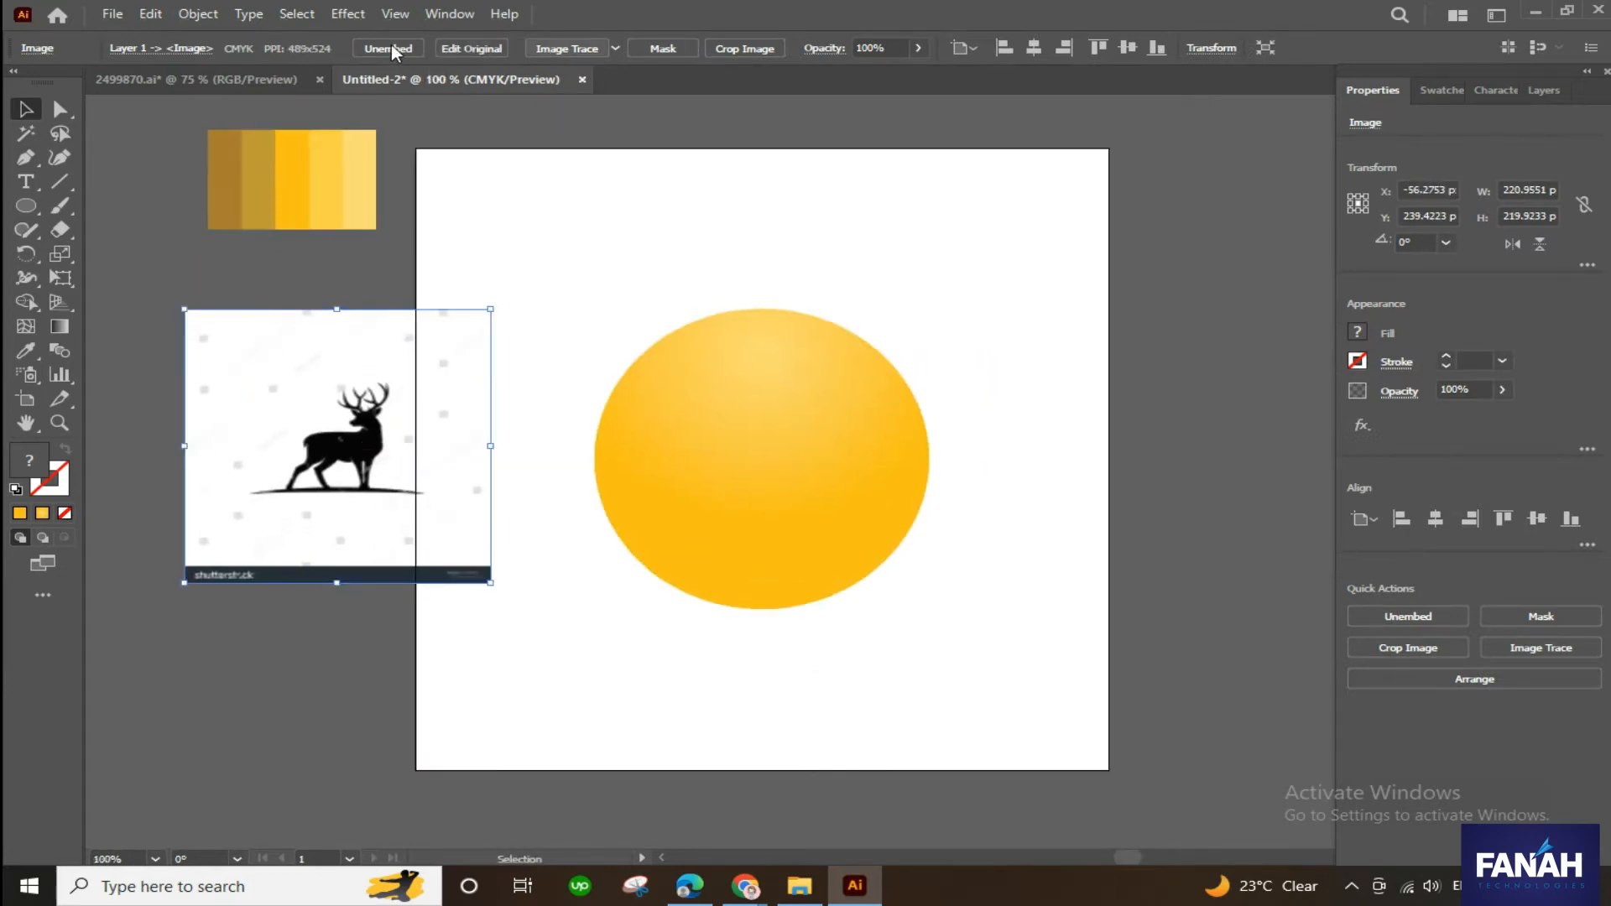
pyautogui.click(567, 49)
pyautogui.rightClick(324, 451)
pyautogui.click(277, 654)
pyautogui.rightClick(347, 440)
pyautogui.click(159, 522)
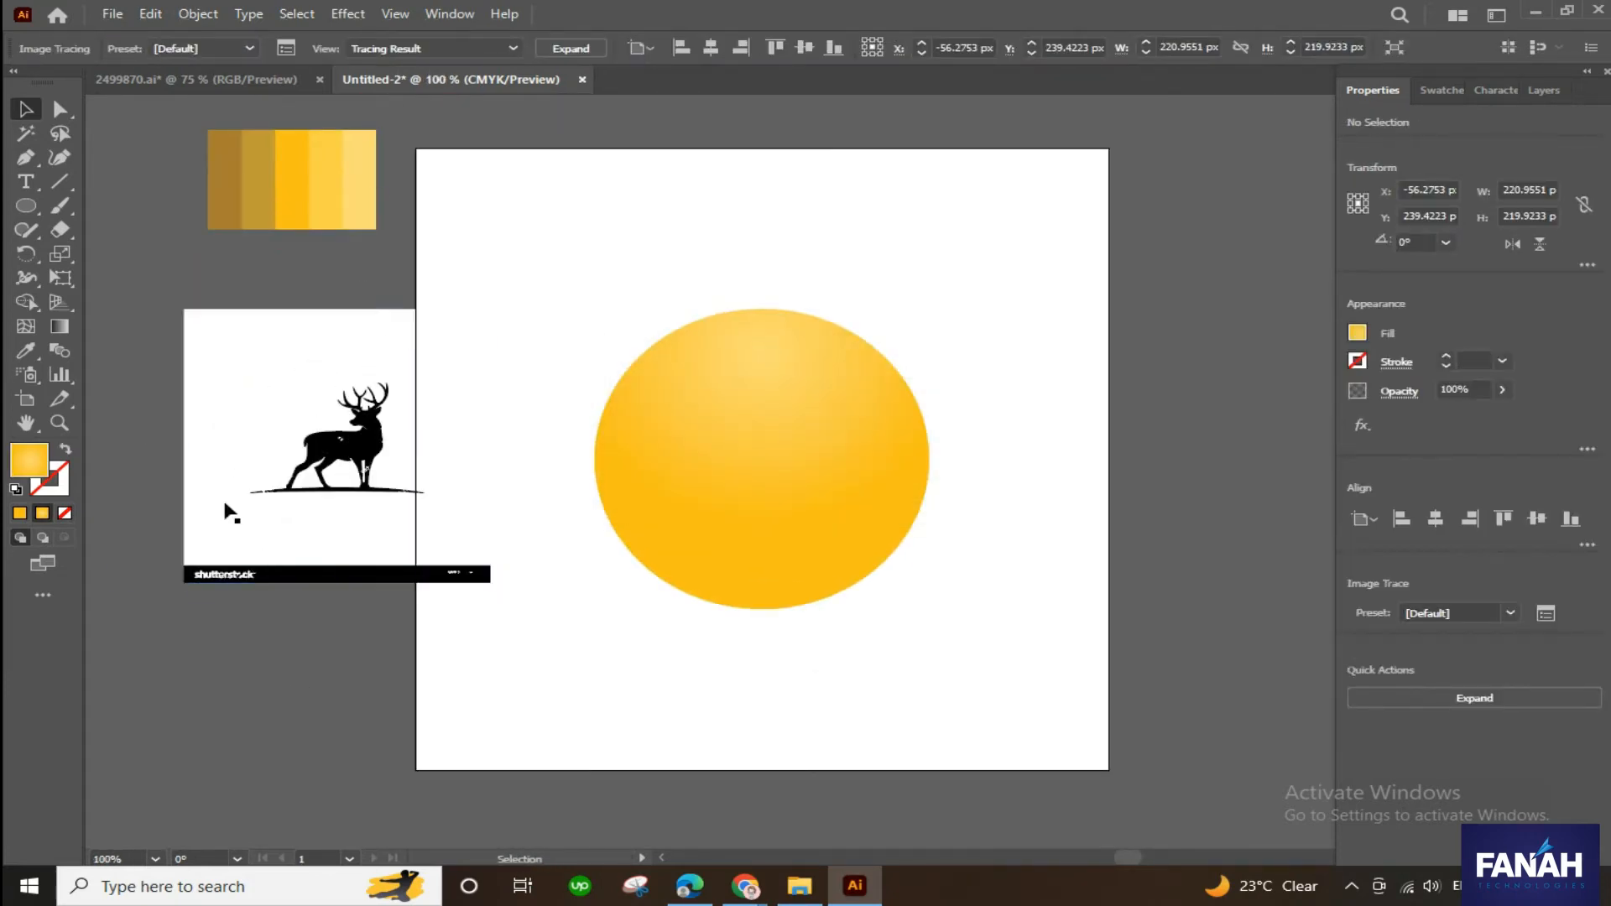
pyautogui.moveTo(225, 508); pyautogui.dragTo(160, 475)
pyautogui.click(26, 134)
pyautogui.press('Delete')
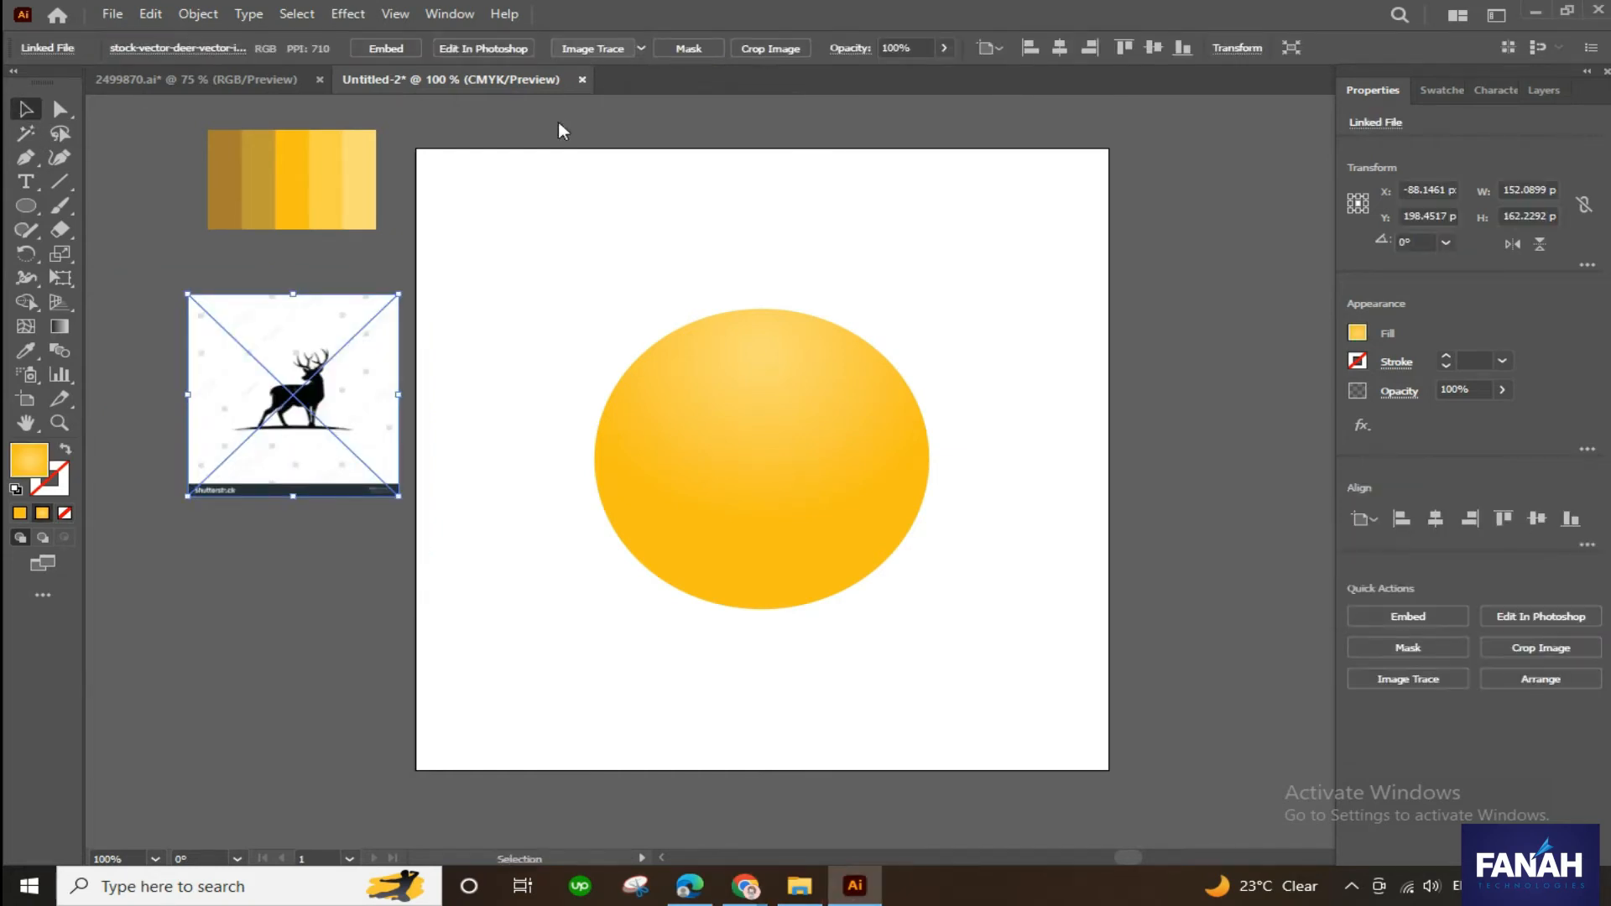
# - Image-trace the linked deer picture, then expand and ungroup the tracing result
pyautogui.click(578, 49)
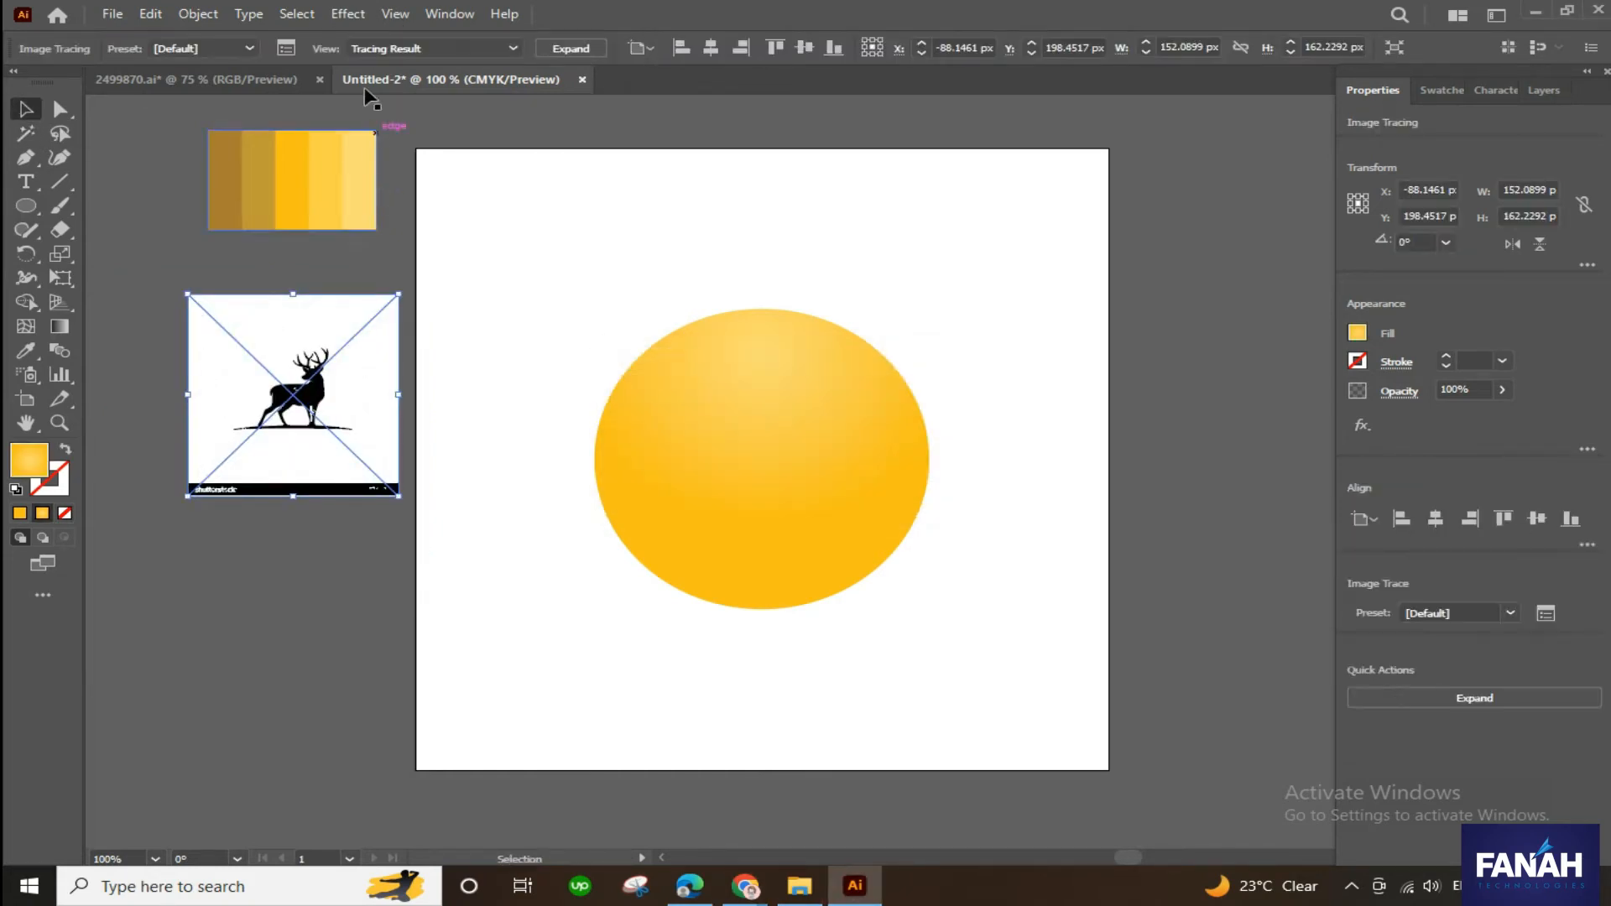
pyautogui.click(542, 51)
pyautogui.rightClick(325, 390)
pyautogui.click(369, 553)
pyautogui.click(127, 184)
# - Delete all white areas of the traced picture and the black footer strip below the deer
pyautogui.click(27, 134)
pyautogui.click(221, 331)
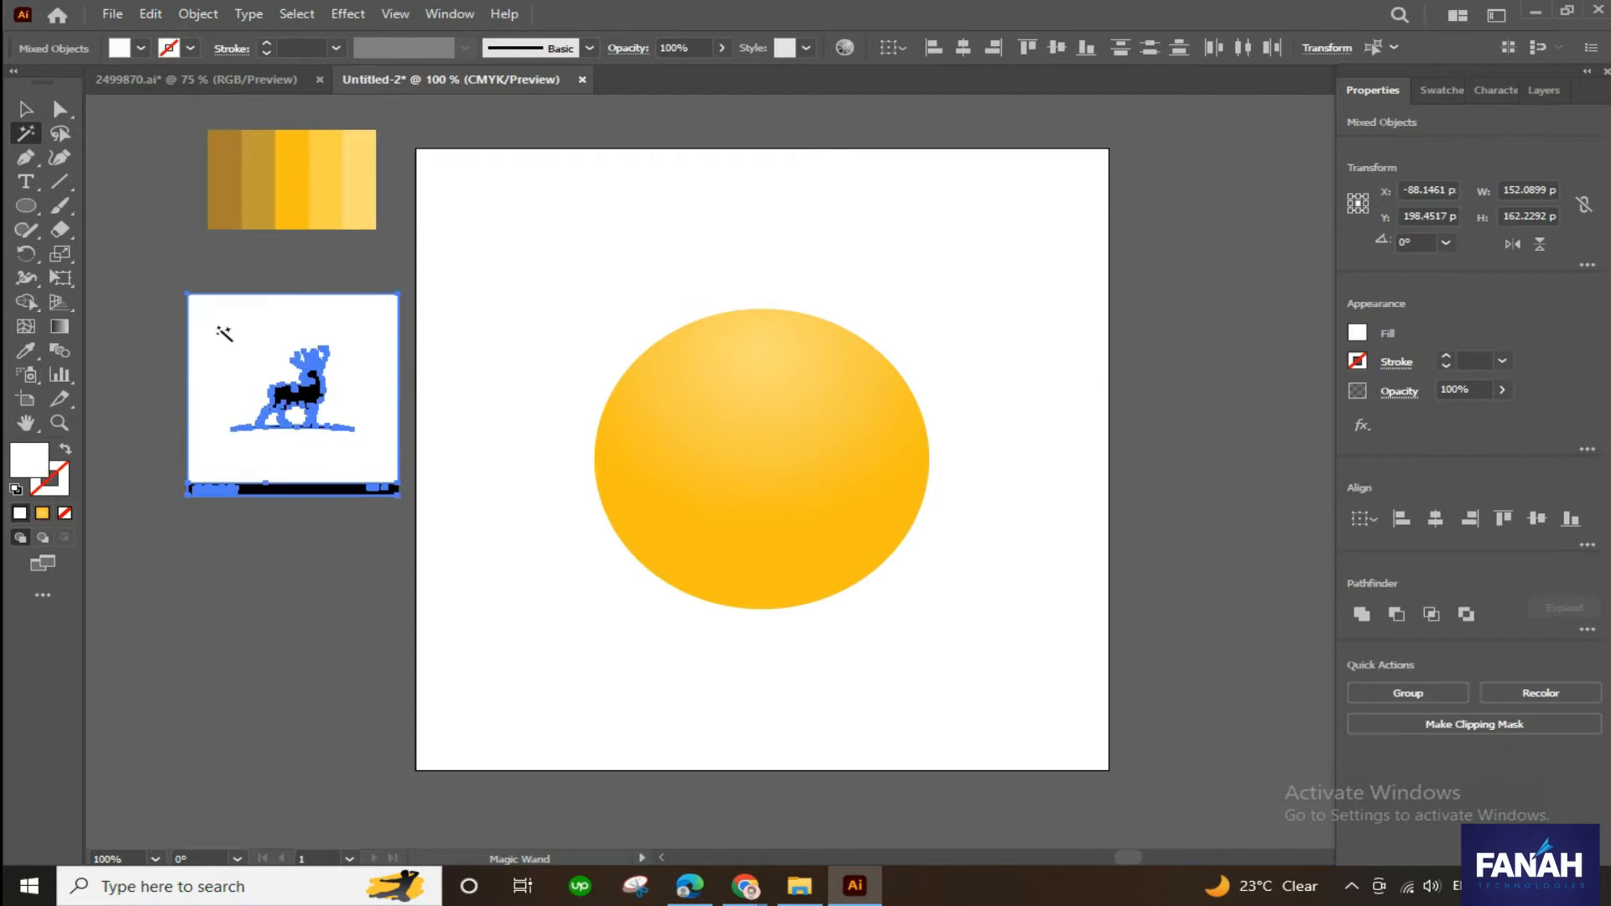
pyautogui.press('Delete')
pyautogui.click(26, 109)
pyautogui.moveTo(159, 467); pyautogui.dragTo(397, 521)
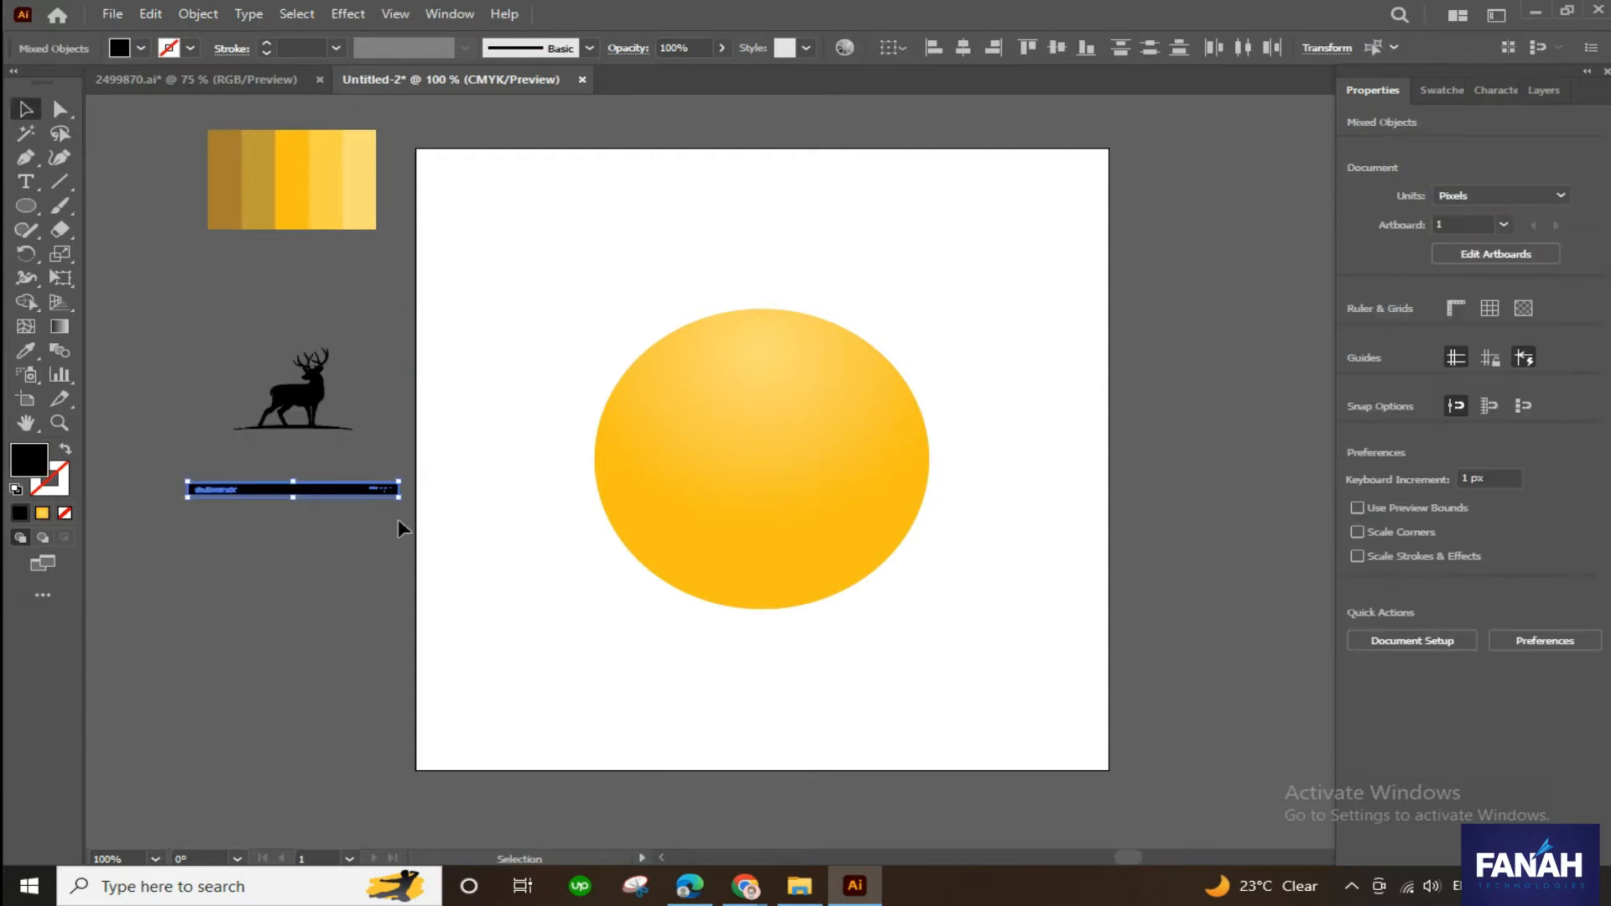
# - Enlarge the black deer silhouette and place it beside the artboard's yellow circle
pyautogui.rightClick(296, 404)
pyautogui.click(345, 520)
pyautogui.moveTo(309, 382); pyautogui.dragTo(517, 308)
pyautogui.moveTo(565, 360); pyautogui.dragTo(762, 493)
pyautogui.click(516, 663)
pyautogui.moveTo(624, 408); pyautogui.dragTo(362, 428)
pyautogui.rightClick(333, 472)
pyautogui.click(400, 640)
pyautogui.click(377, 629)
pyautogui.moveTo(138, 537); pyautogui.dragTo(205, 587)
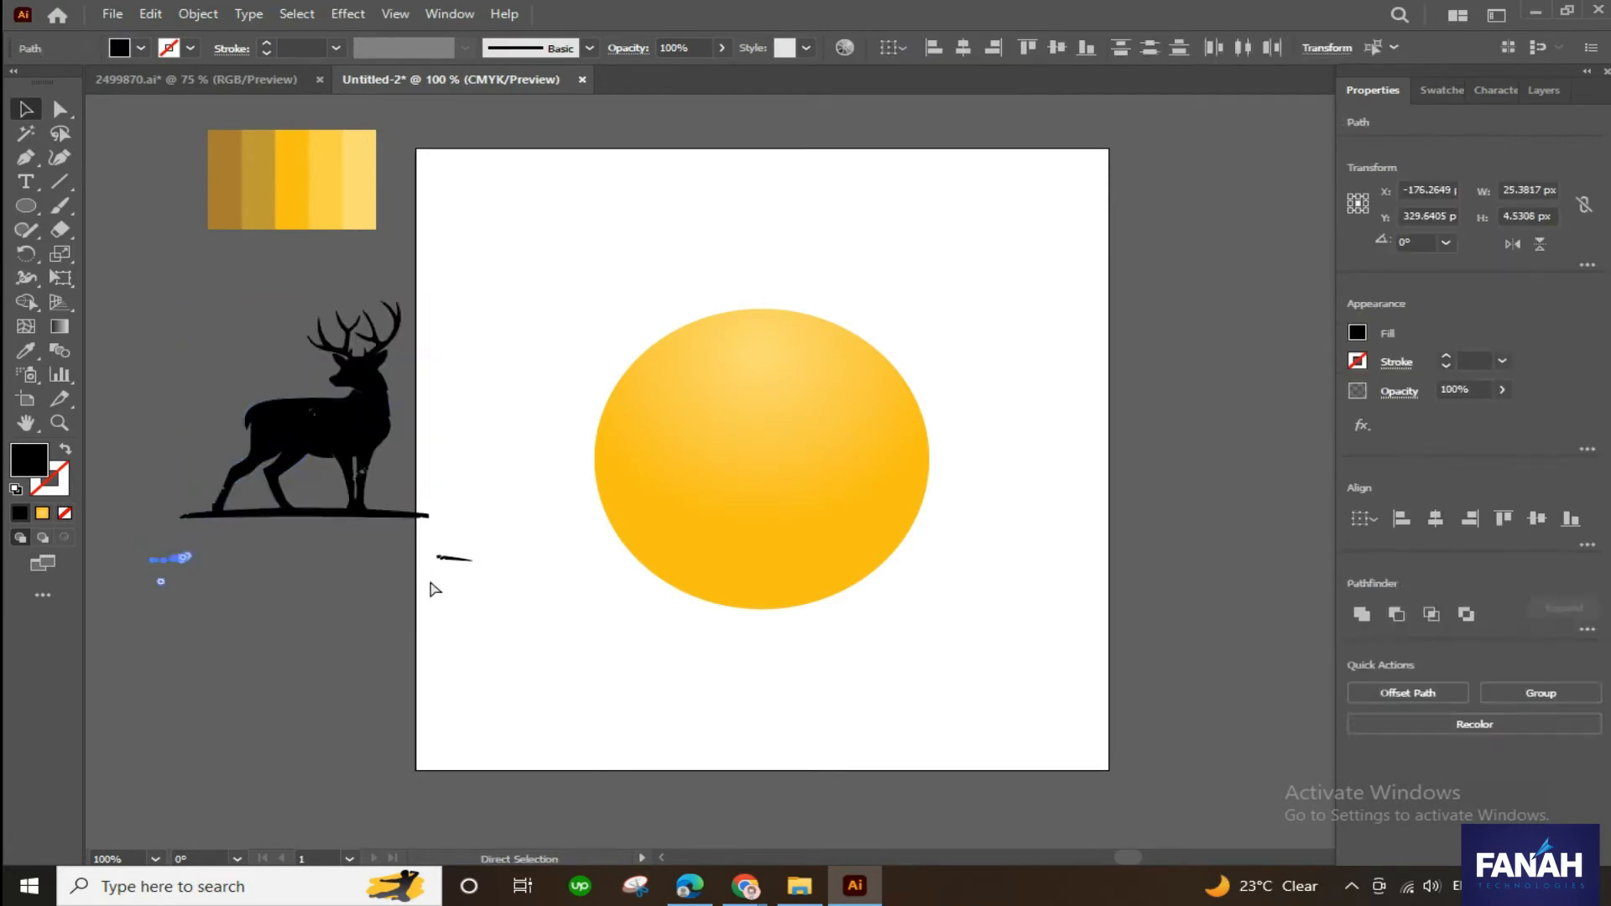
pyautogui.hotkey('ctrl', 'z')
pyautogui.hotkey('ctrl', 'z')
# - Try to merge the broken ends of the ground line and the cut marks on the front leg with Shape Builder
pyautogui.moveTo(503, 603); pyautogui.dragTo(505, 604)
pyautogui.hotkey('ctrl', '+')
pyautogui.hotkey('ctrl', '+')
pyautogui.hotkey('ctrl', '+')
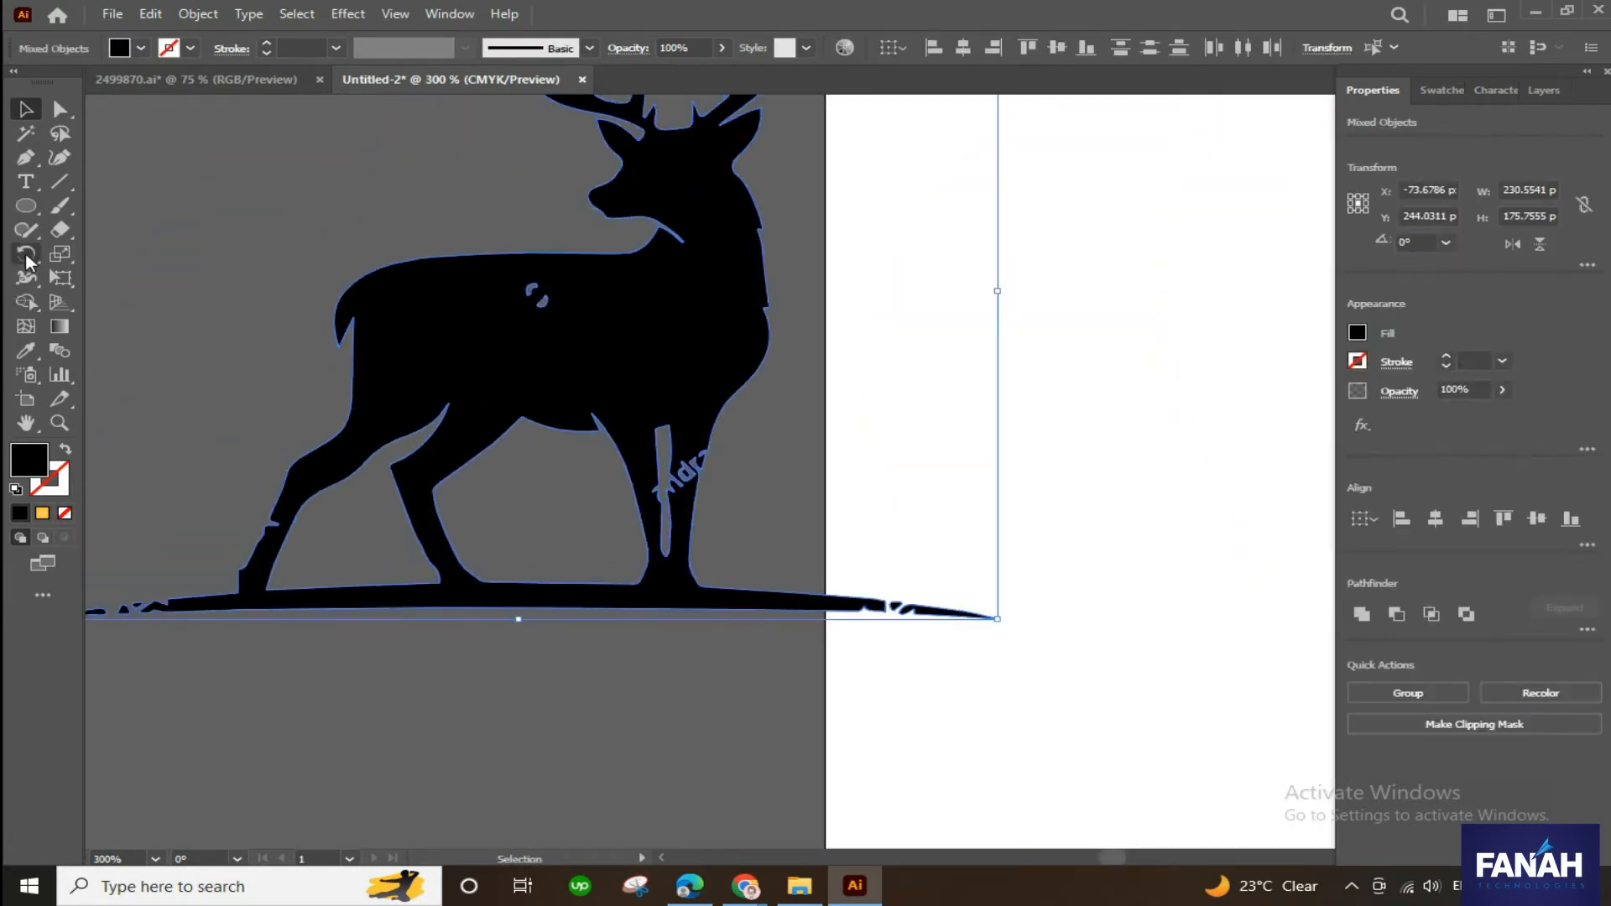
pyautogui.moveTo(939, 615); pyautogui.dragTo(870, 606)
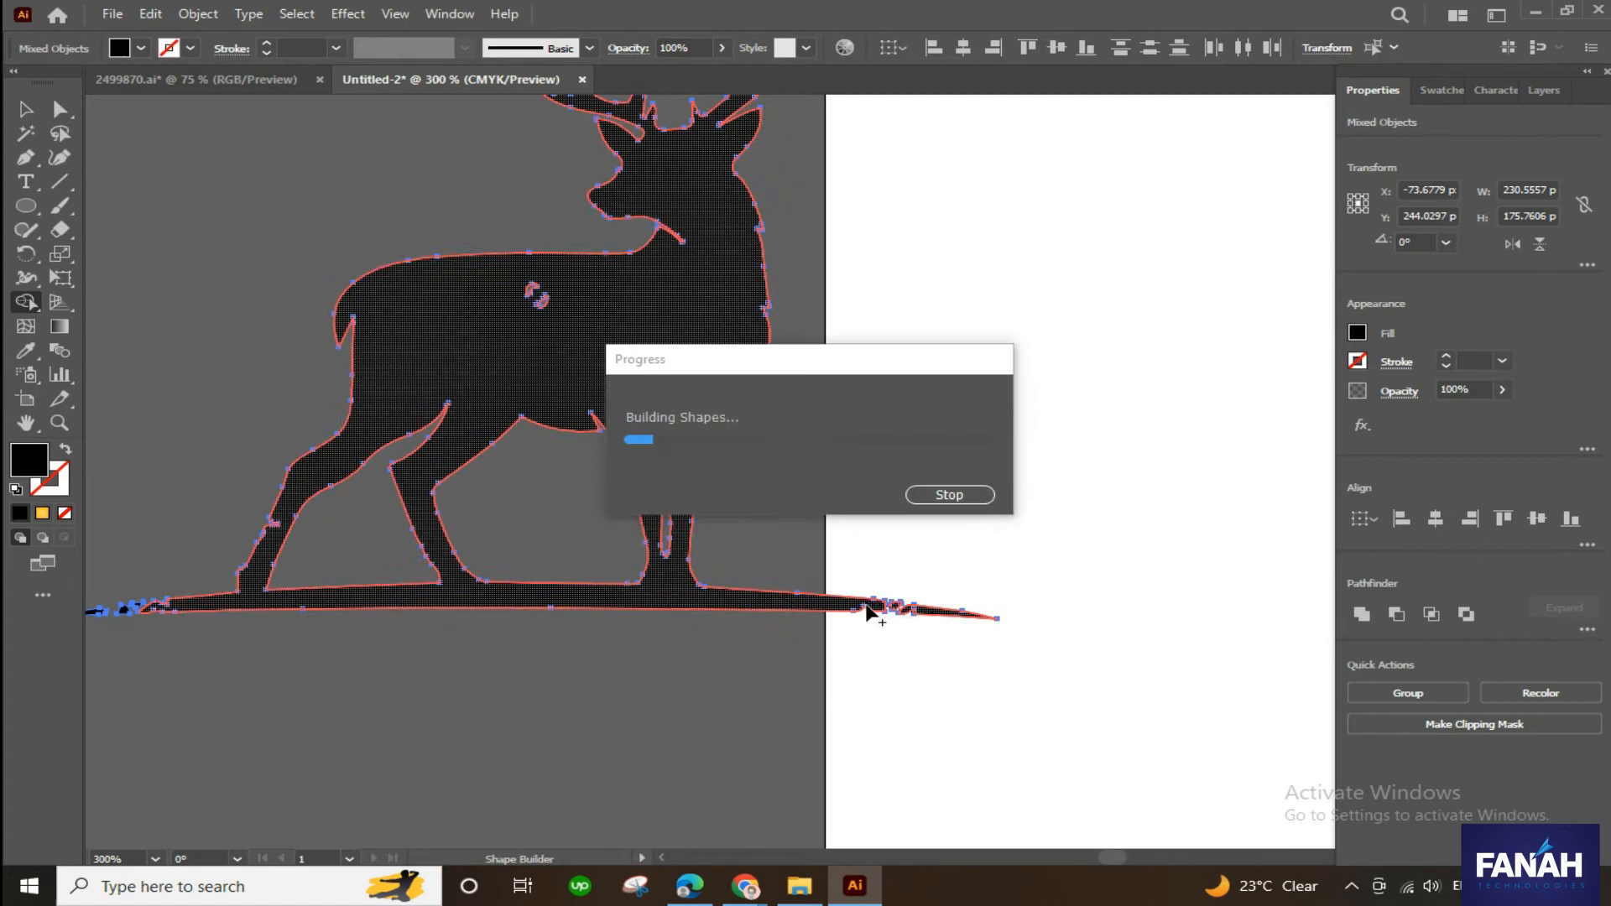
pyautogui.click(705, 450)
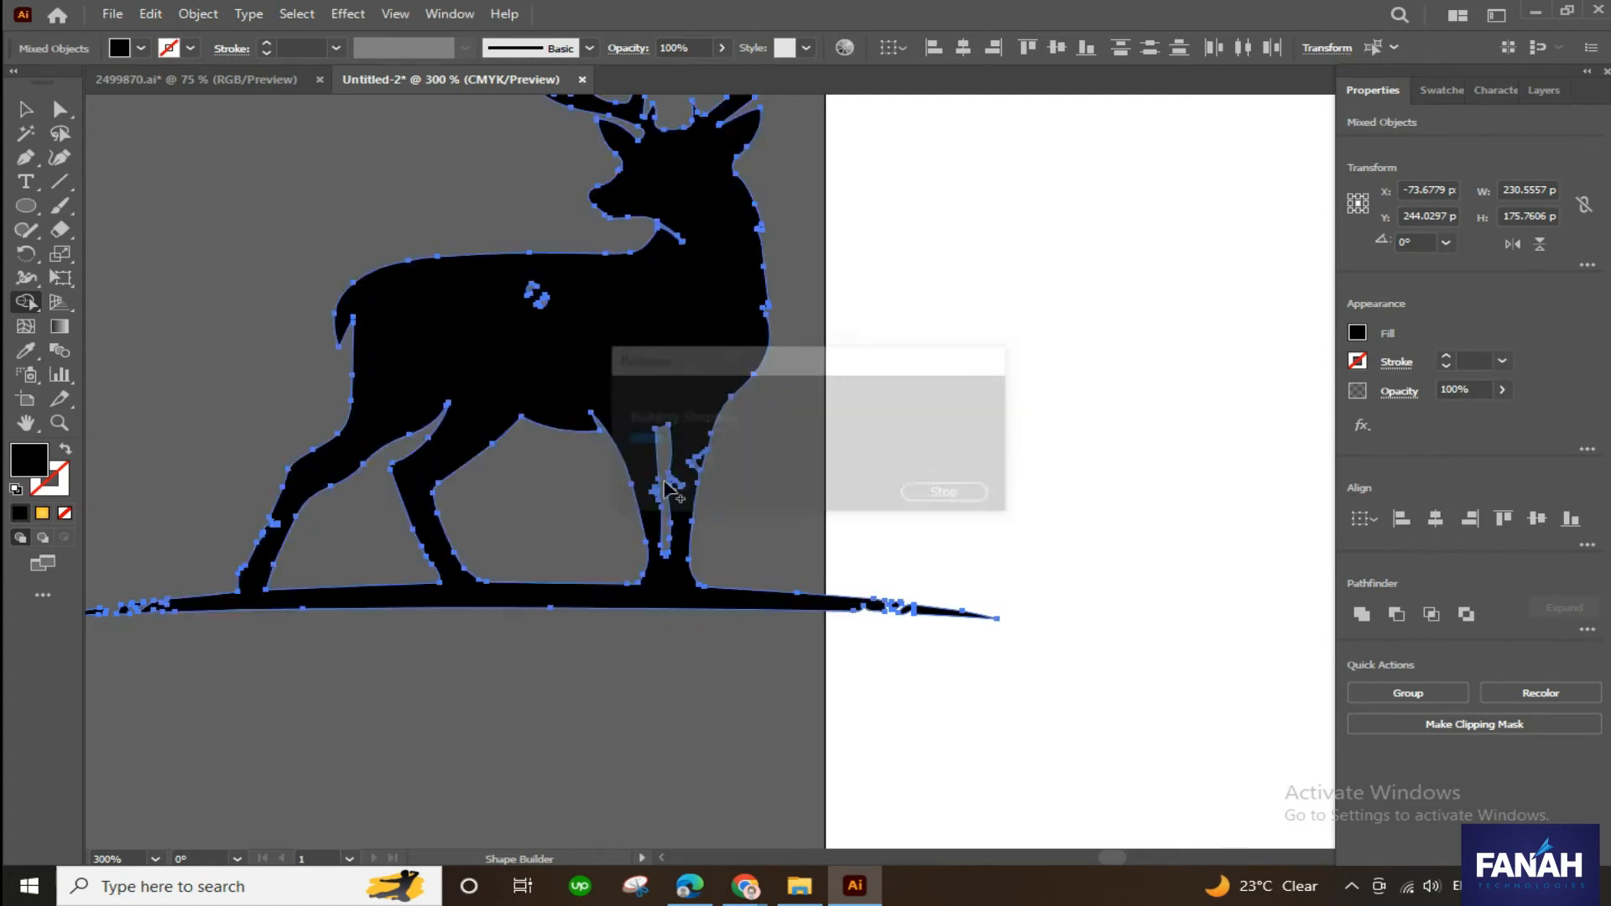
pyautogui.hscroll(-2, 262, 621)
pyautogui.moveTo(161, 610); pyautogui.dragTo(151, 607)
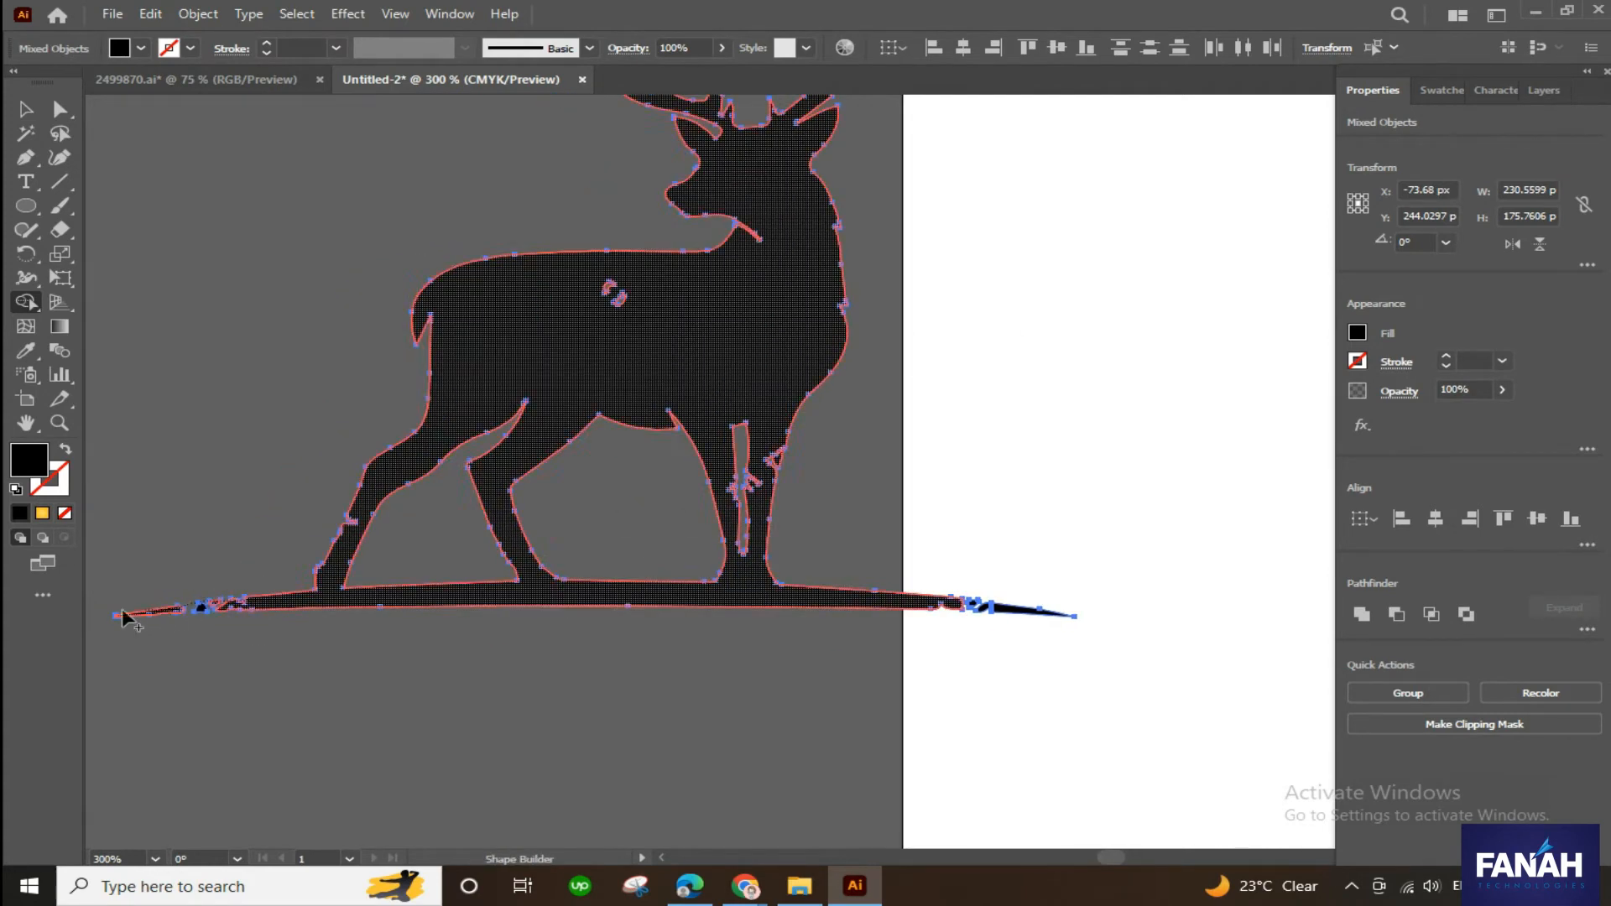
# - Fill the small gaps inside the deer's body with the Shape Builder
pyautogui.click(60, 109)
pyautogui.click(208, 264)
pyautogui.click(616, 299)
pyautogui.hotkey('shift', 'm')
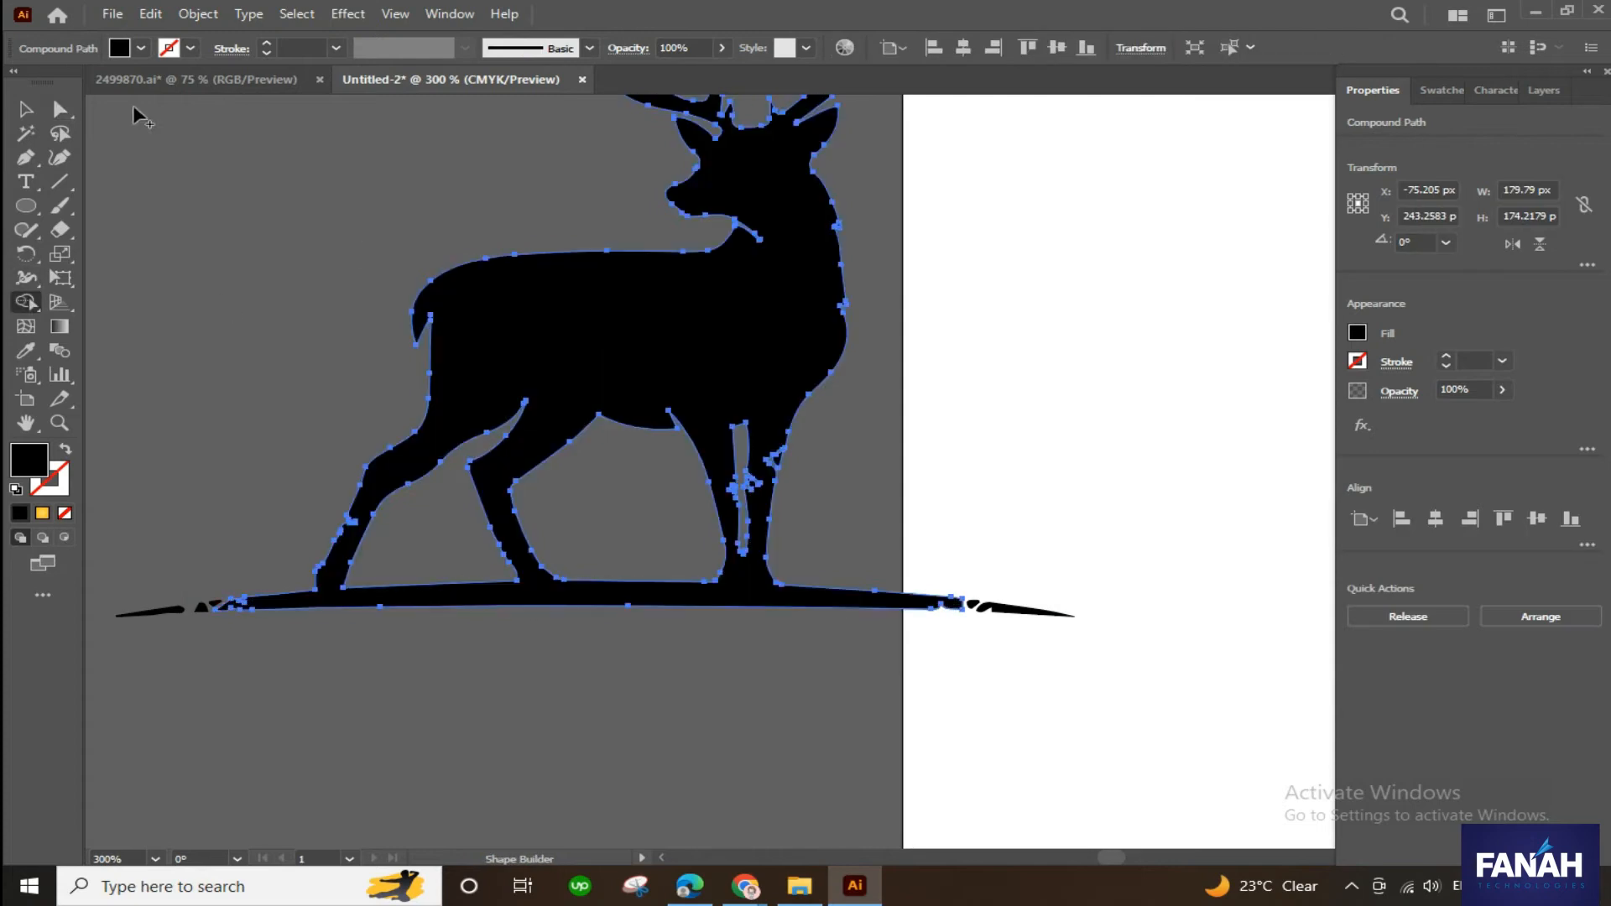
pyautogui.click(61, 110)
pyautogui.scroll(2, 251, 615)
pyautogui.moveTo(252, 615); pyautogui.dragTo(470, 557)
pyautogui.hotkey('ctrl', 'z')
pyautogui.scroll(-2, 391, 557)
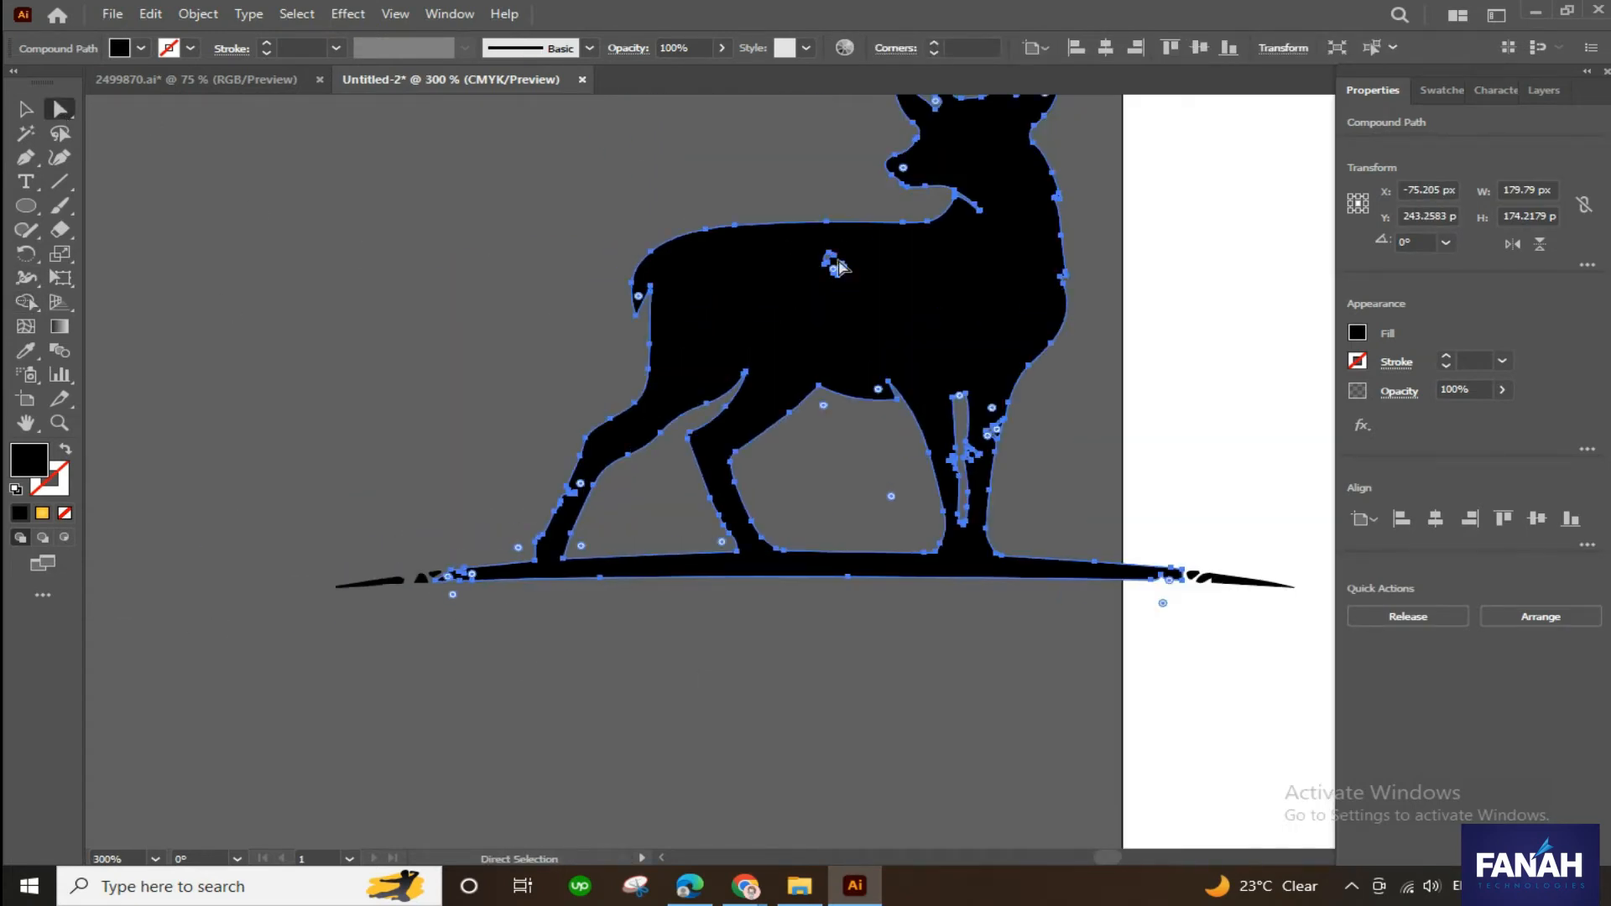
pyautogui.click(1003, 403)
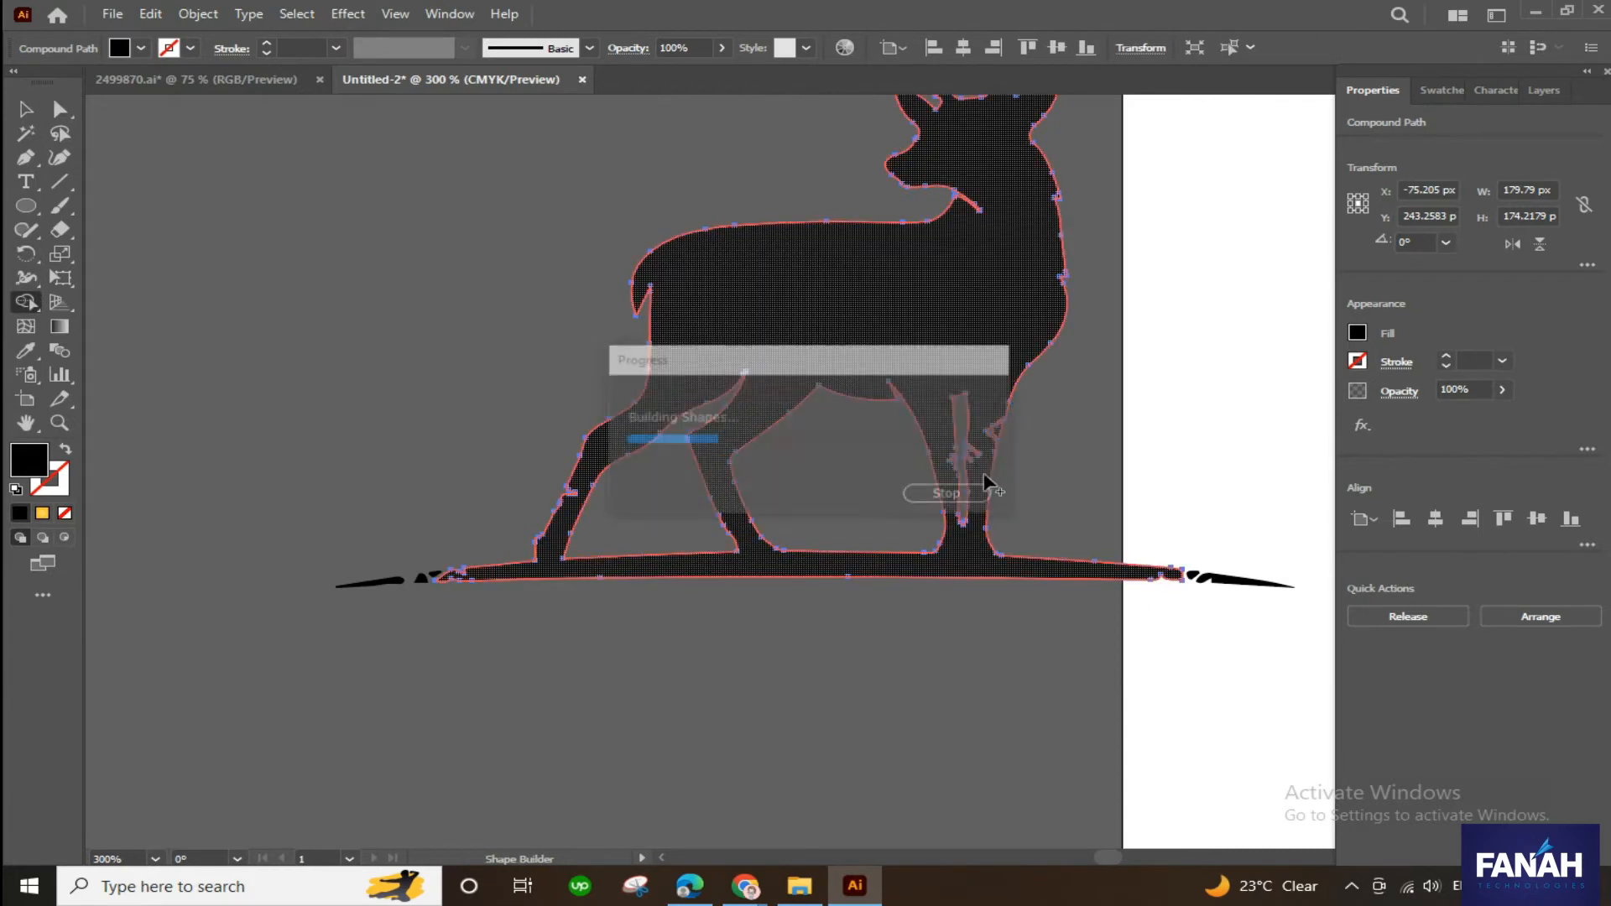
pyautogui.click(361, 299)
# - Move the anchor points of the watermark notches on the front leg's outer edge to close the gaps
pyautogui.moveTo(1119, 709); pyautogui.dragTo(802, 800)
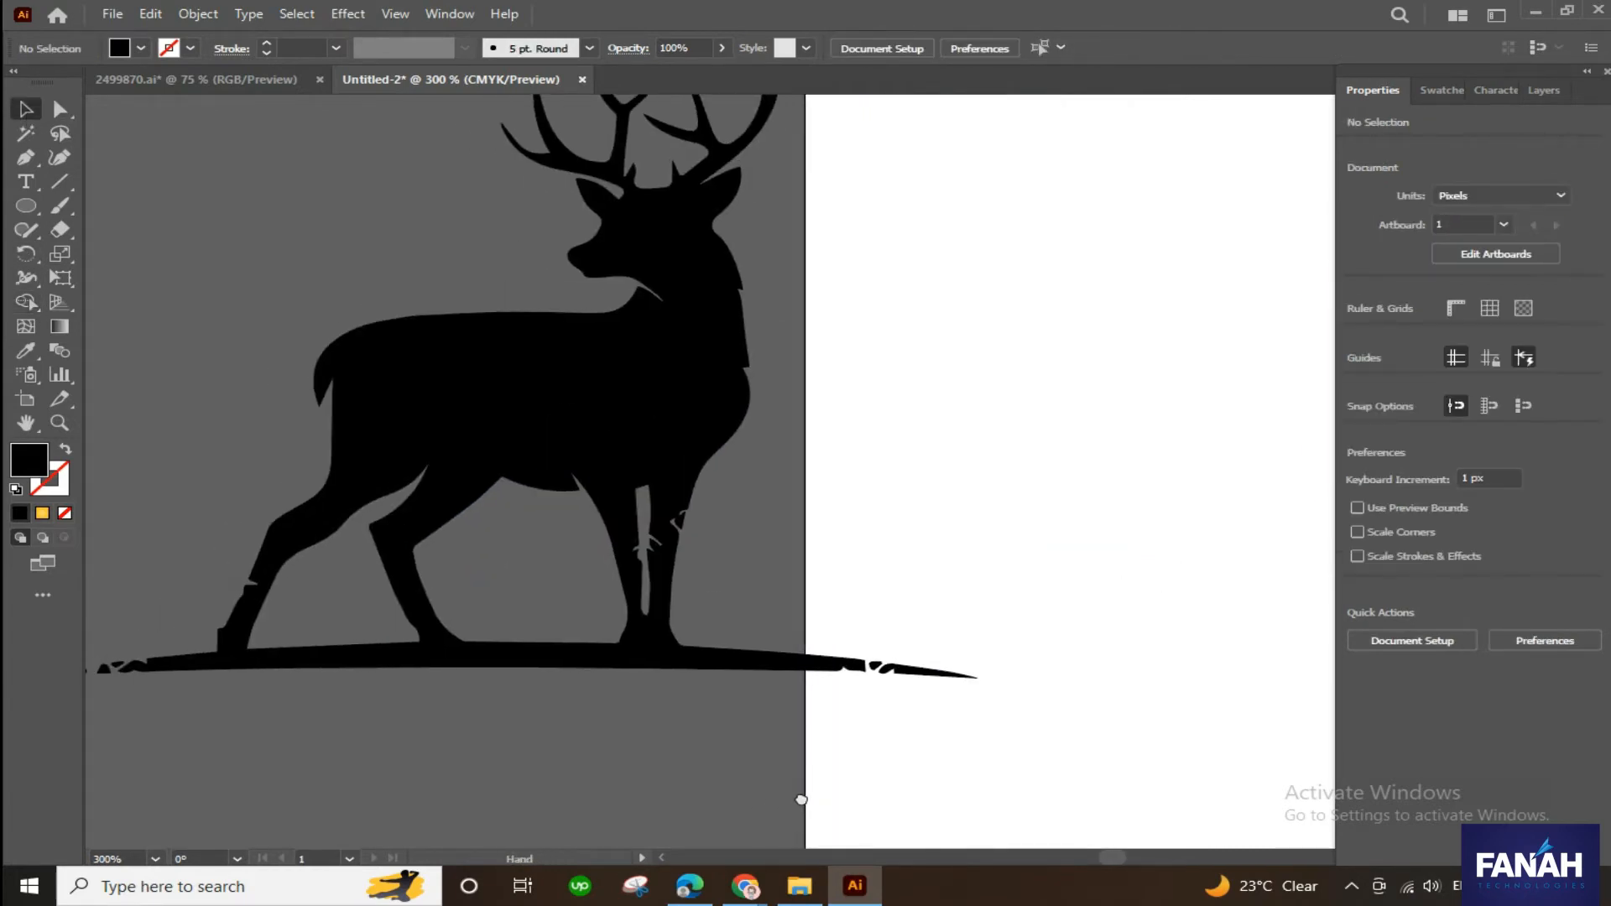
pyautogui.scroll(3, 679, 542)
pyautogui.moveTo(678, 479)
pyautogui.mouseDown()
pyautogui.moveTo(692, 460)
pyautogui.moveTo(669, 474)
pyautogui.moveTo(678, 485)
pyautogui.mouseUp()
pyautogui.click(687, 500)
pyautogui.scroll(4, 676, 472)
pyautogui.moveTo(721, 432); pyautogui.dragTo(715, 478)
pyautogui.moveTo(695, 534); pyautogui.dragTo(720, 489)
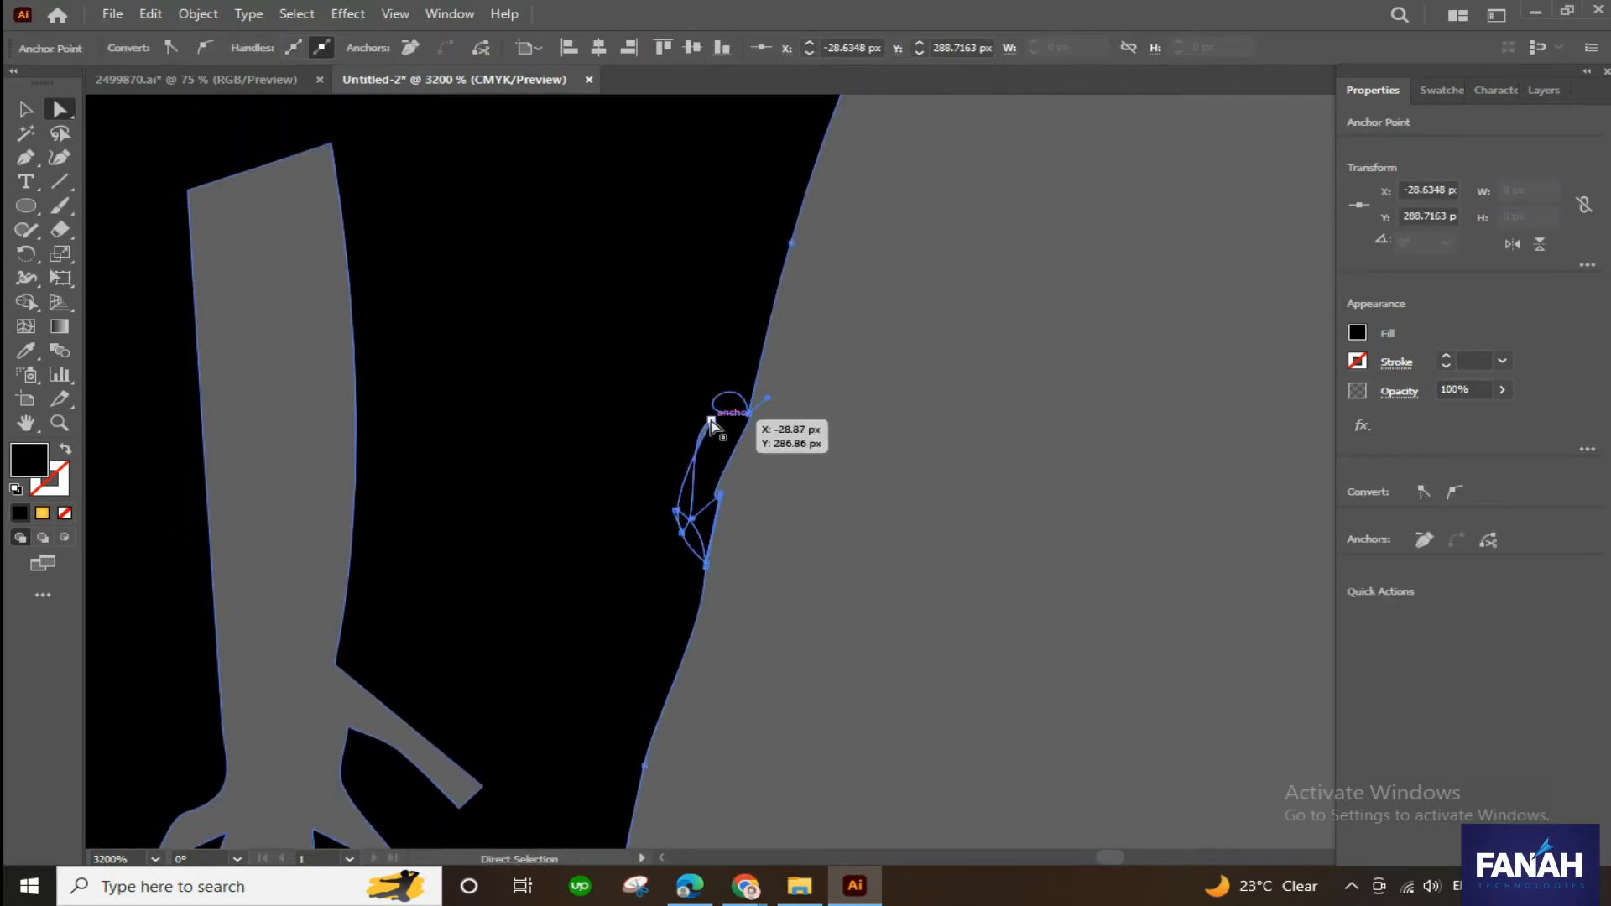
pyautogui.click(817, 470)
pyautogui.click(739, 421)
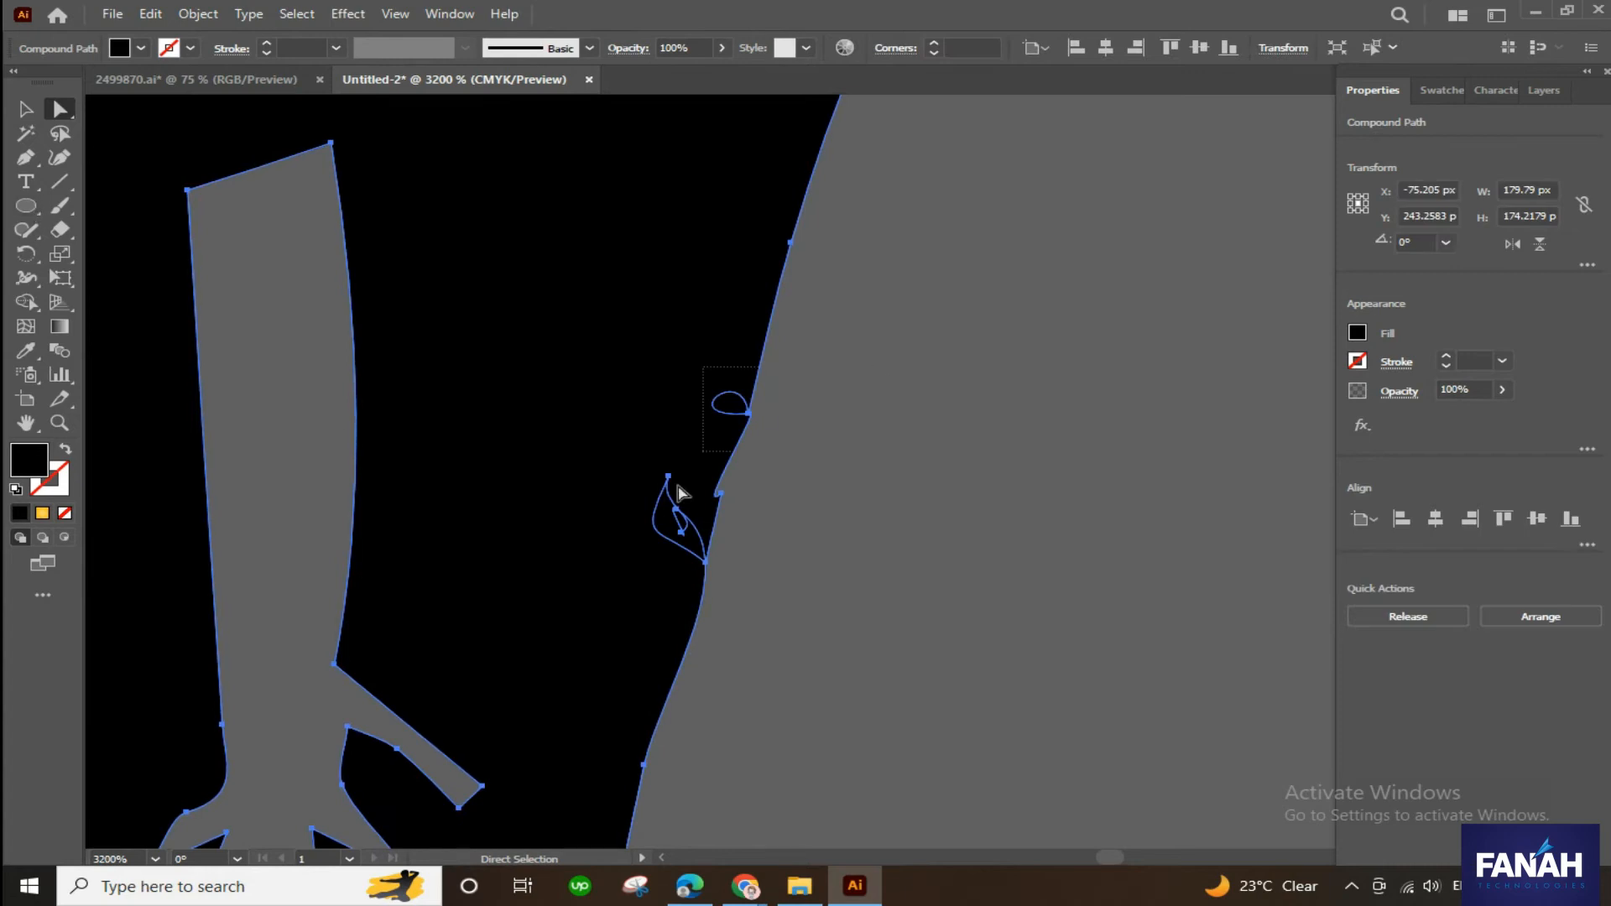
# - Smooth the front leg's outer edge around the closed notches with the Smooth tool
pyautogui.moveTo(29, 227); pyautogui.dragTo(122, 281)
pyautogui.moveTo(695, 524)
pyautogui.mouseDown()
pyautogui.moveTo(747, 408)
pyautogui.moveTo(662, 529)
pyautogui.moveTo(692, 587)
pyautogui.moveTo(702, 486)
pyautogui.mouseUp()
pyautogui.click(26, 229)
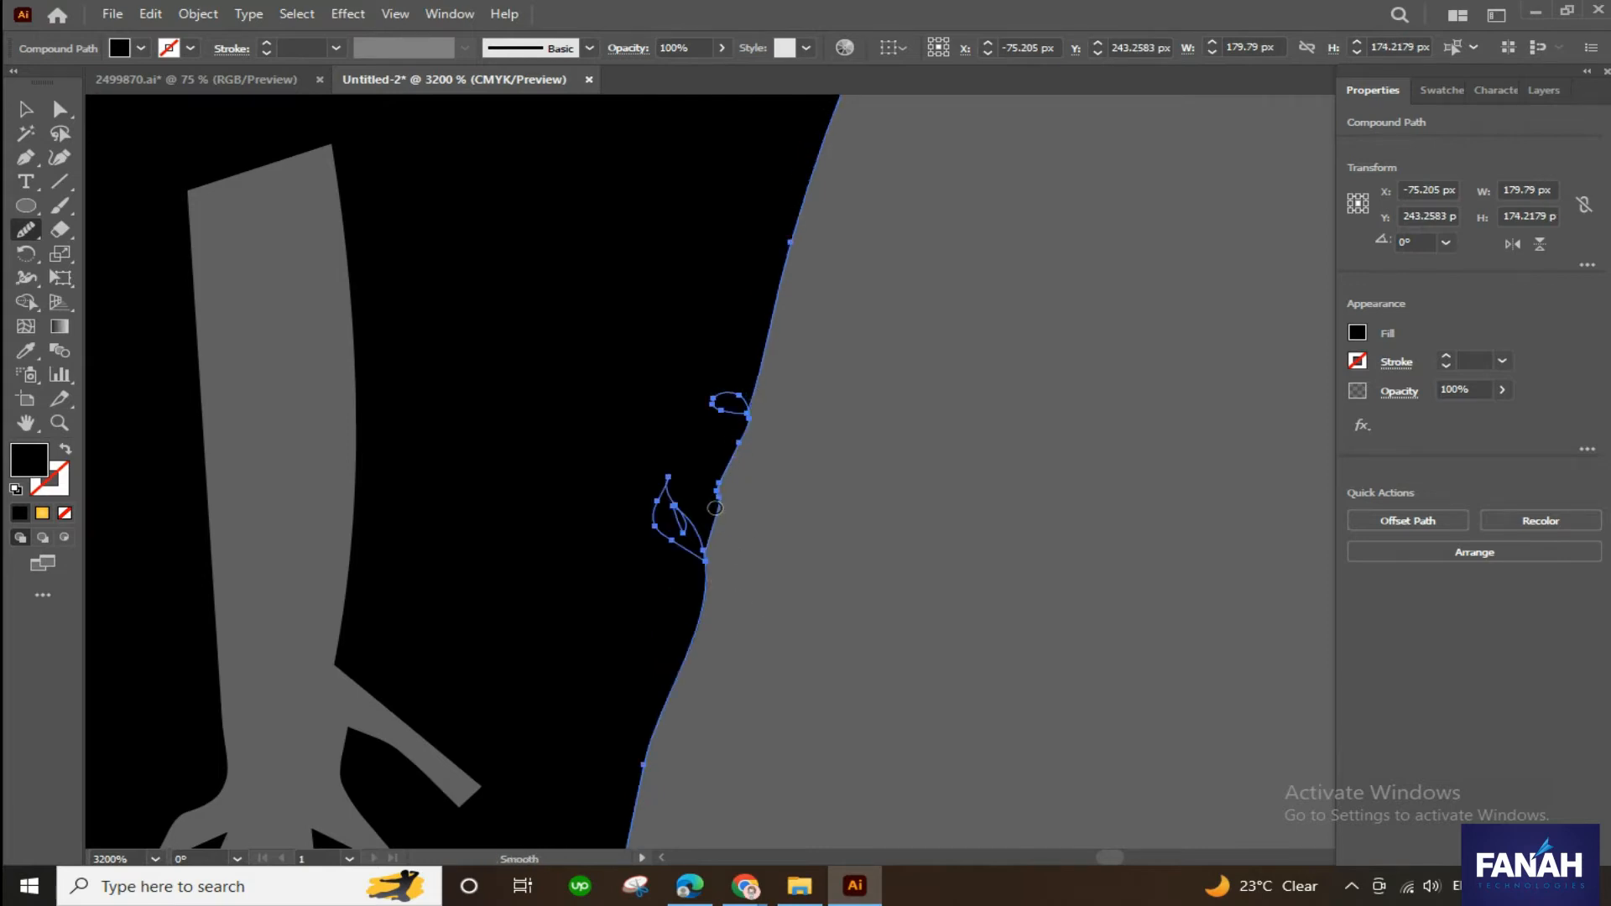
pyautogui.moveTo(715, 521); pyautogui.dragTo(742, 438)
# - Pull in the stray branches of the narrow gap between the front legs by moving their anchor points
pyautogui.scroll(-6, 720, 588)
pyautogui.scroll(3, 717, 534)
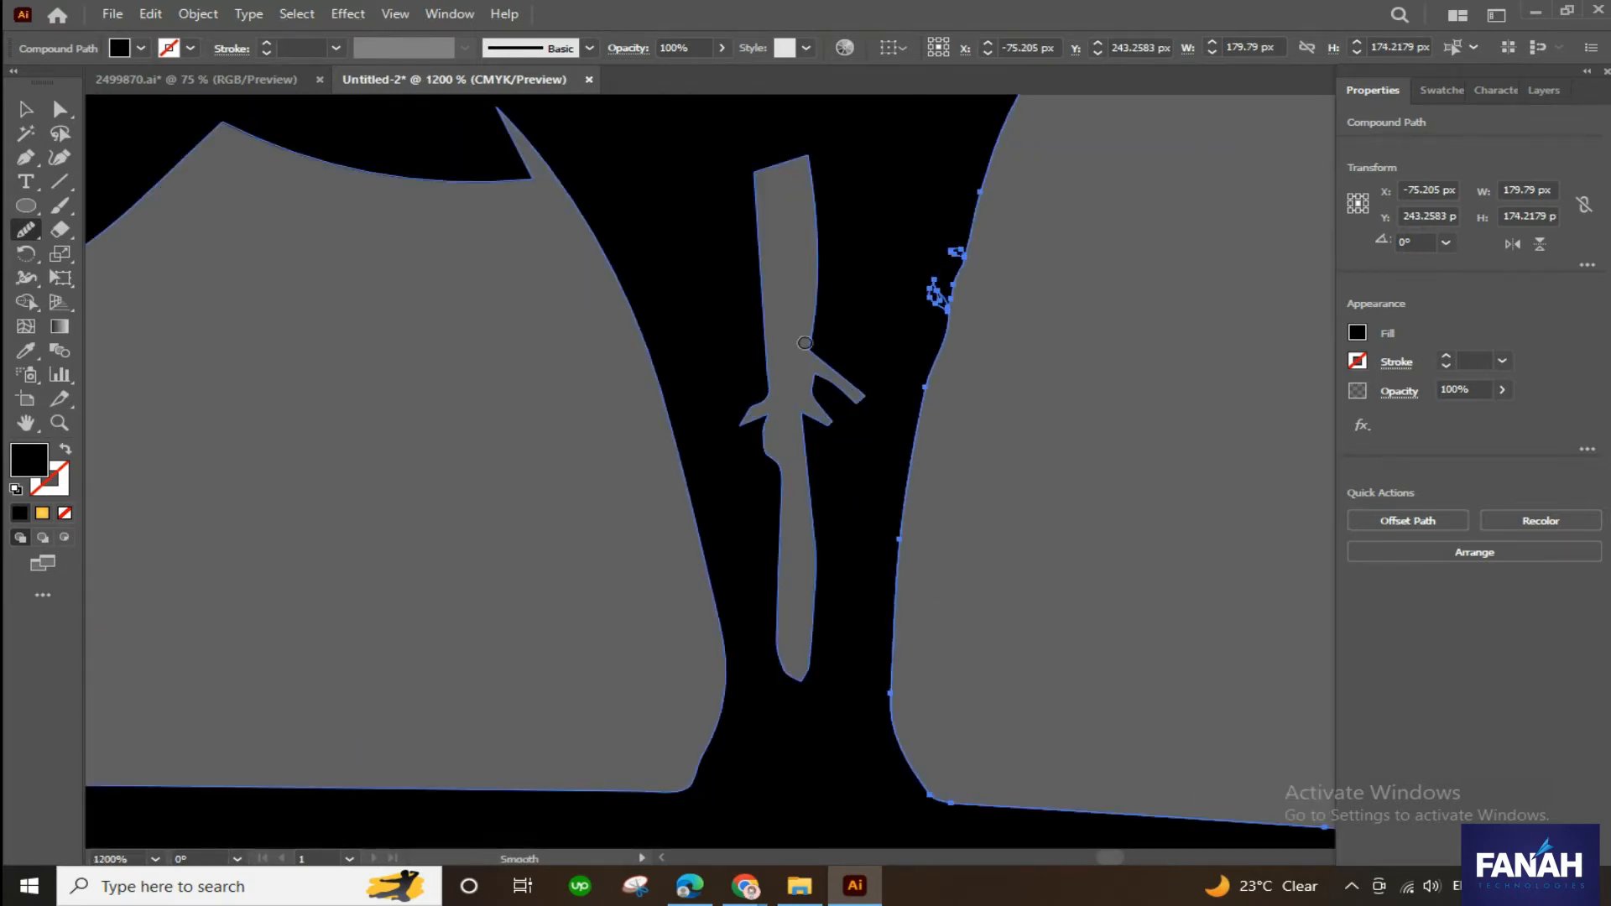
pyautogui.press('a')
pyautogui.click(1025, 497)
pyautogui.moveTo(861, 400); pyautogui.dragTo(806, 423)
pyautogui.click(1022, 456)
pyautogui.click(925, 616)
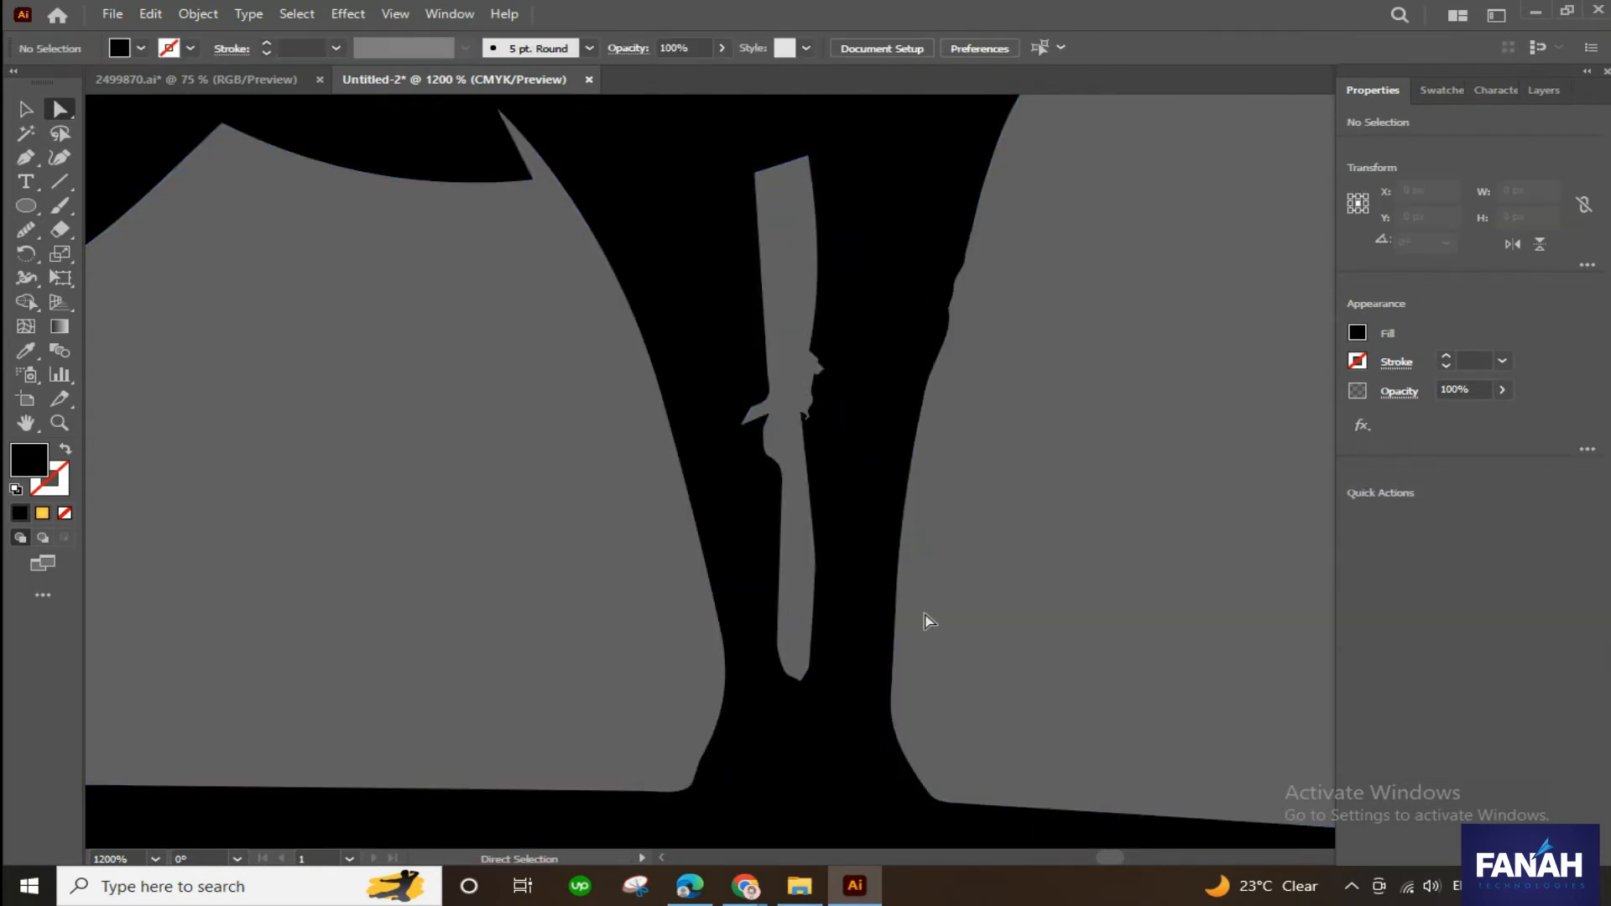
# - Adjust the anchor points of the notch on the back of the hind leg to reduce the gap
pyautogui.scroll(-4, 926, 615)
pyautogui.scroll(5, 368, 576)
pyautogui.click(425, 497)
pyautogui.click(427, 503)
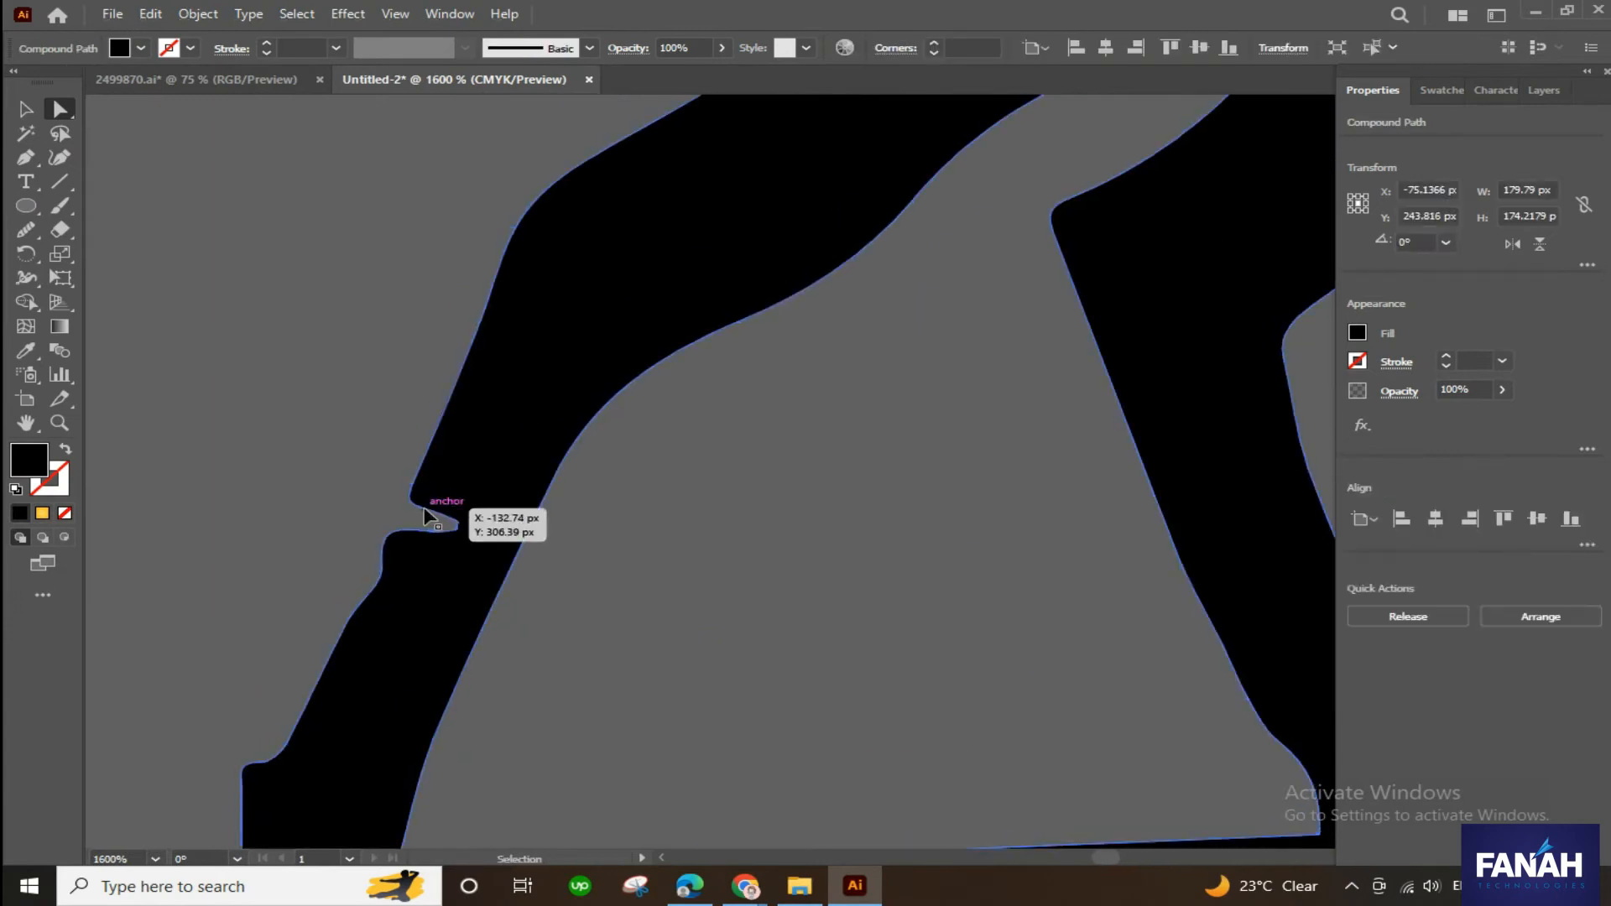
pyautogui.click(424, 496)
pyautogui.keyDown('shift'); pyautogui.click(429, 521); pyautogui.keyUp('shift')
pyautogui.moveTo(455, 512); pyautogui.dragTo(416, 435)
pyautogui.hotkey('ctrl', 'z')
pyautogui.click(455, 511)
pyautogui.keyDown('shift'); pyautogui.click(453, 520); pyautogui.keyUp('shift')
pyautogui.click(426, 520)
pyautogui.click(507, 594)
# - Draw a black rounded rectangle about 1.5 by 2.1 px over the remaining notch on the hind leg
pyautogui.scroll(3, 371, 499)
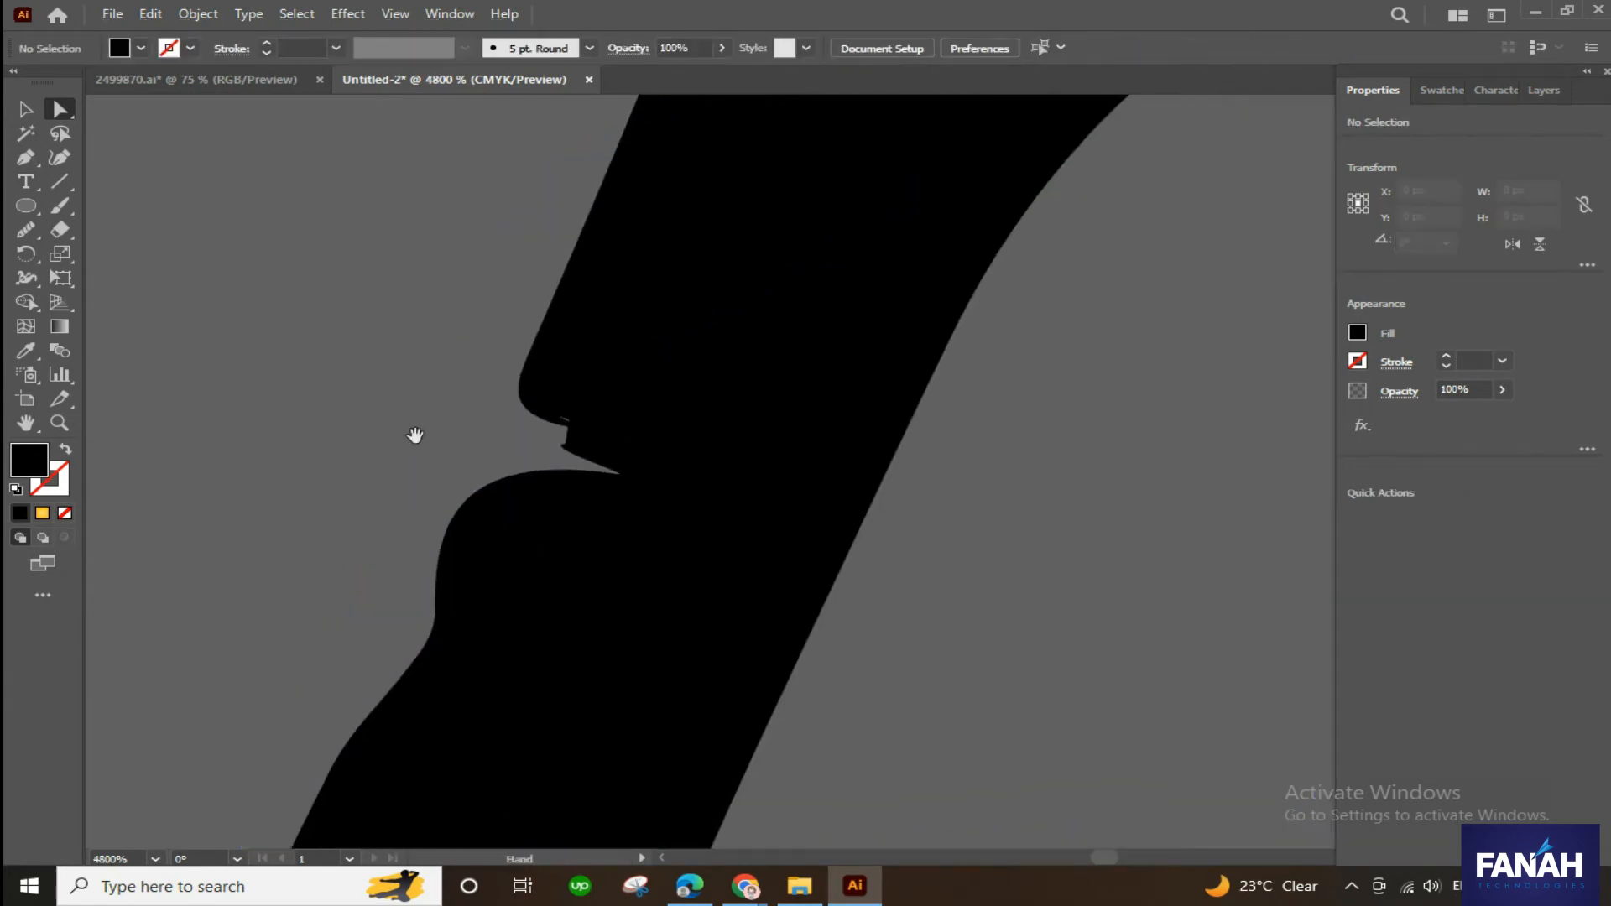
pyautogui.click(109, 207)
pyautogui.click(28, 207)
pyautogui.click(117, 231)
pyautogui.moveTo(579, 379)
pyautogui.mouseDown()
pyautogui.moveTo(521, 489)
pyautogui.moveTo(680, 504)
pyautogui.mouseUp()
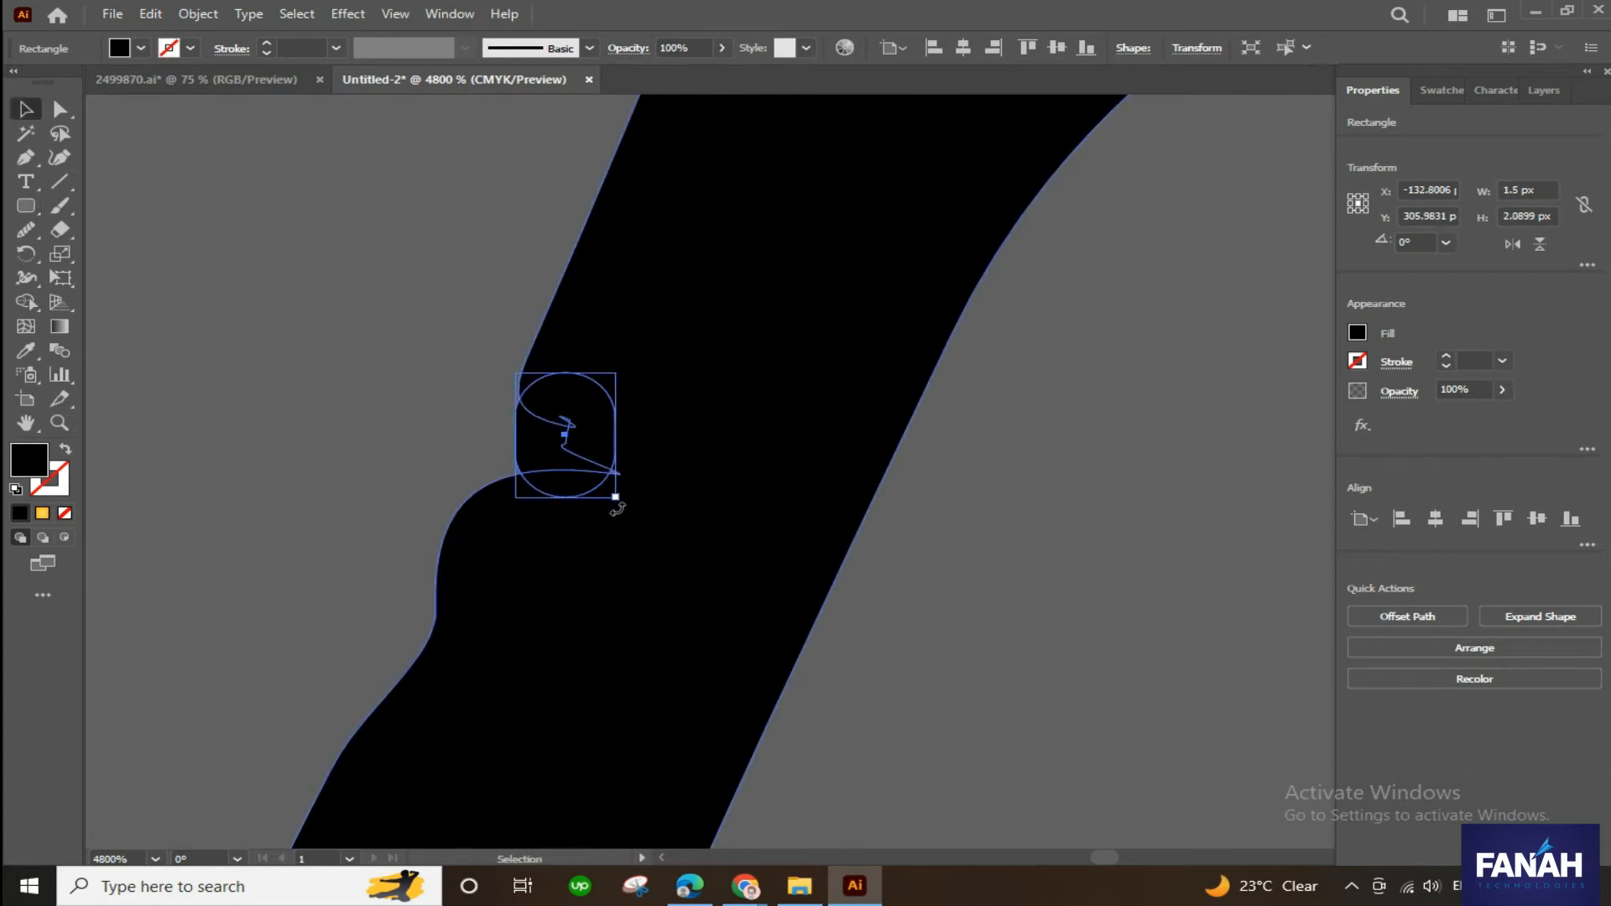
# - Merge the rounded rectangle with the deer silhouette using the Shape Builder
pyautogui.moveTo(663, 392); pyautogui.dragTo(491, 244)
pyautogui.hotkey('ctrl', 'a')
pyautogui.moveTo(558, 439)
pyautogui.mouseDown()
pyautogui.moveTo(592, 487)
pyautogui.moveTo(562, 416)
pyautogui.mouseUp()
pyautogui.hotkey('shift', 'm')
pyautogui.press('v')
pyautogui.click(354, 232)
# - Delete the broken fragments at the ends of the ground line under the deer
pyautogui.scroll(-4, 353, 232)
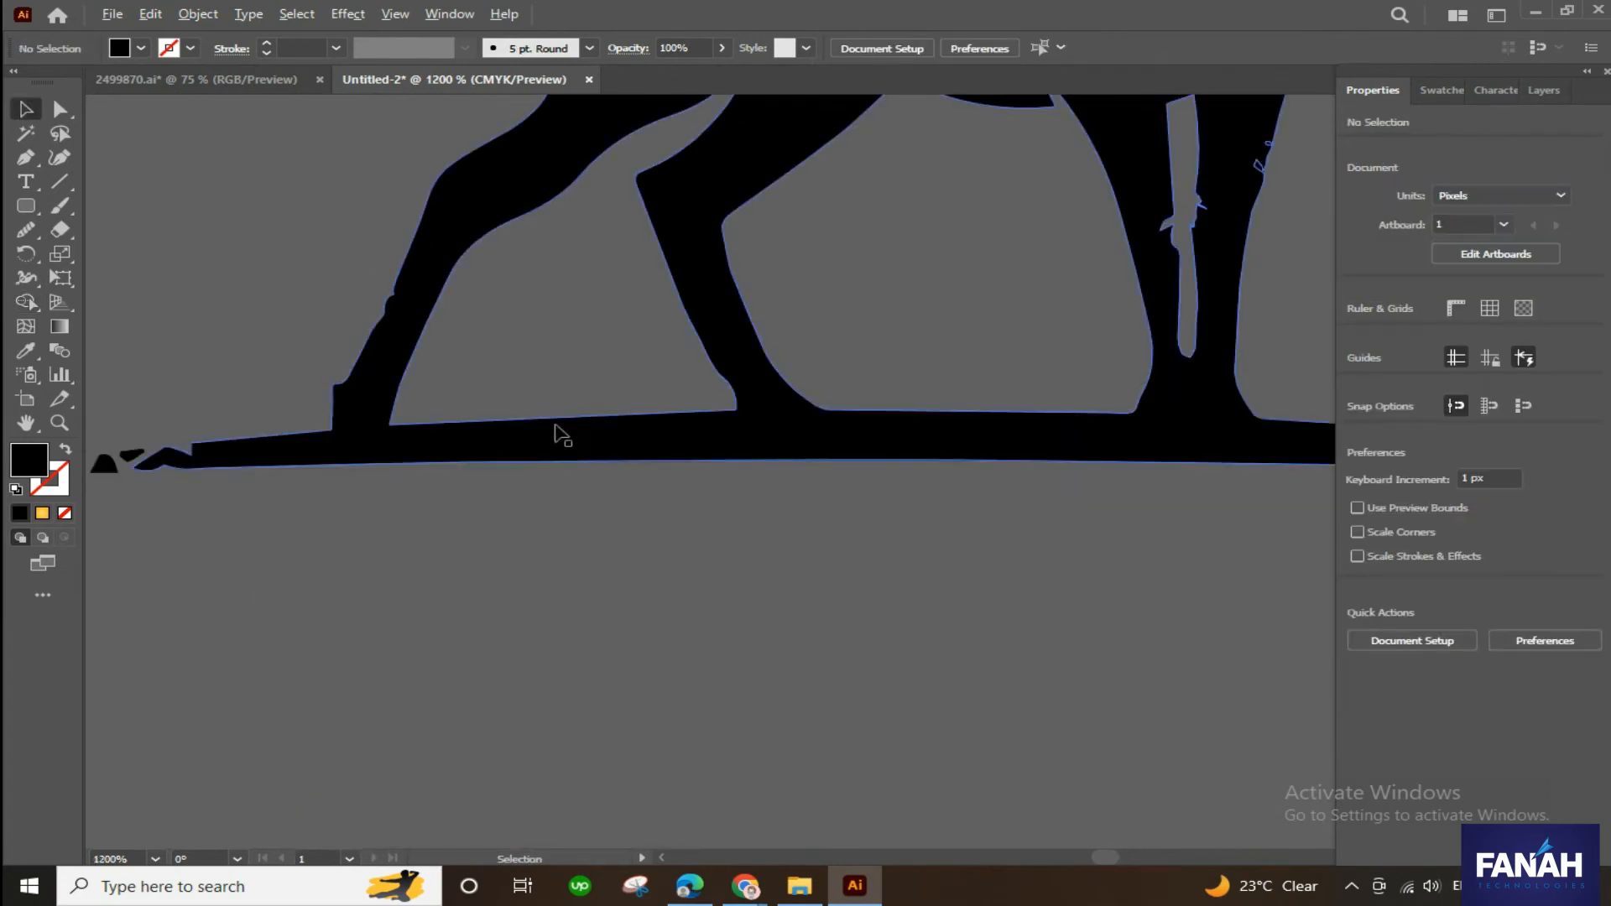
pyautogui.scroll(-5, 561, 435)
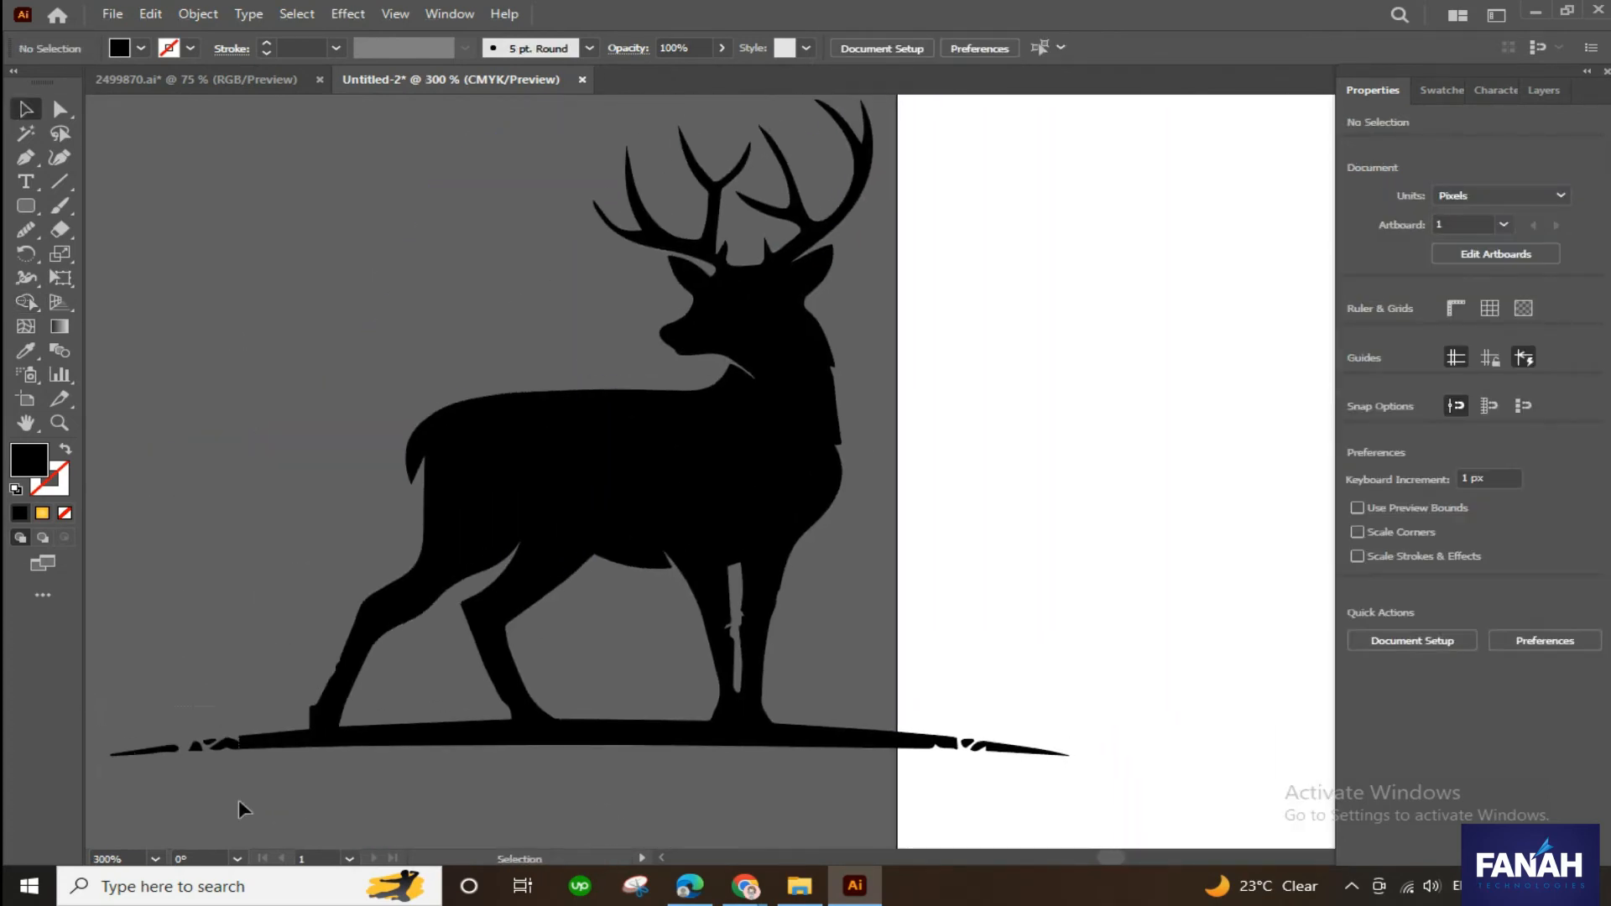
pyautogui.click(235, 743)
pyautogui.click(196, 746)
pyautogui.keyDown('shift'); pyautogui.click(173, 748); pyautogui.keyUp('shift')
pyautogui.press('Delete')
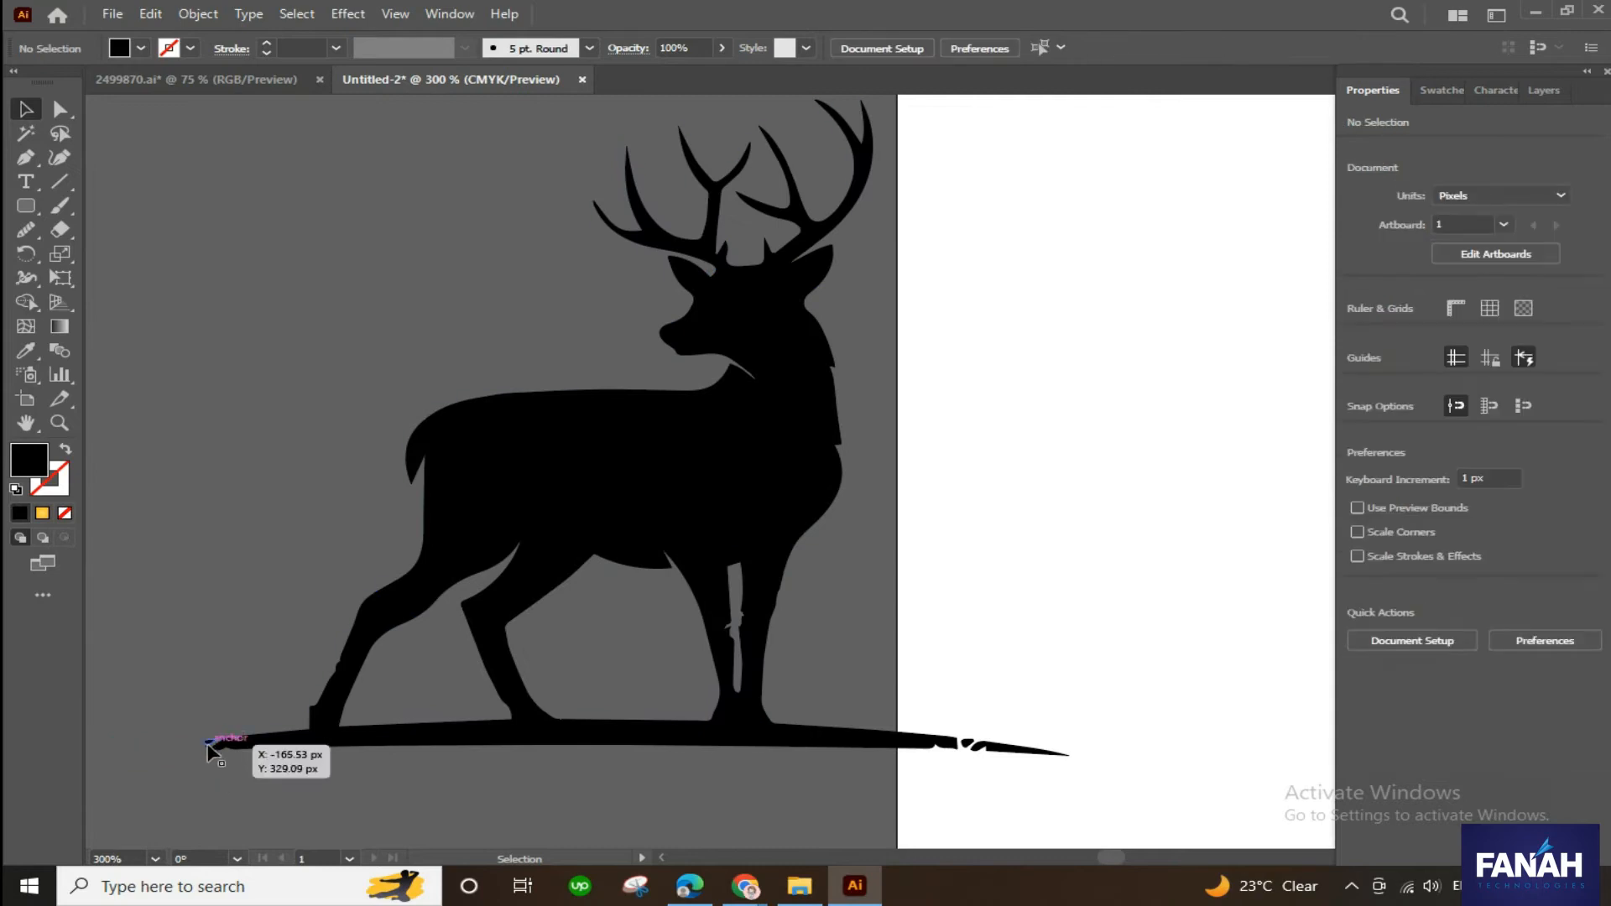
pyautogui.scroll(-2, 335, 452)
pyautogui.moveTo(498, 501); pyautogui.dragTo(418, 435)
# - Flip the deer silhouette horizontally and place it over the yellow circle
pyautogui.scroll(-1, 447, 436)
pyautogui.click(381, 314)
pyautogui.moveTo(380, 321); pyautogui.dragTo(794, 460)
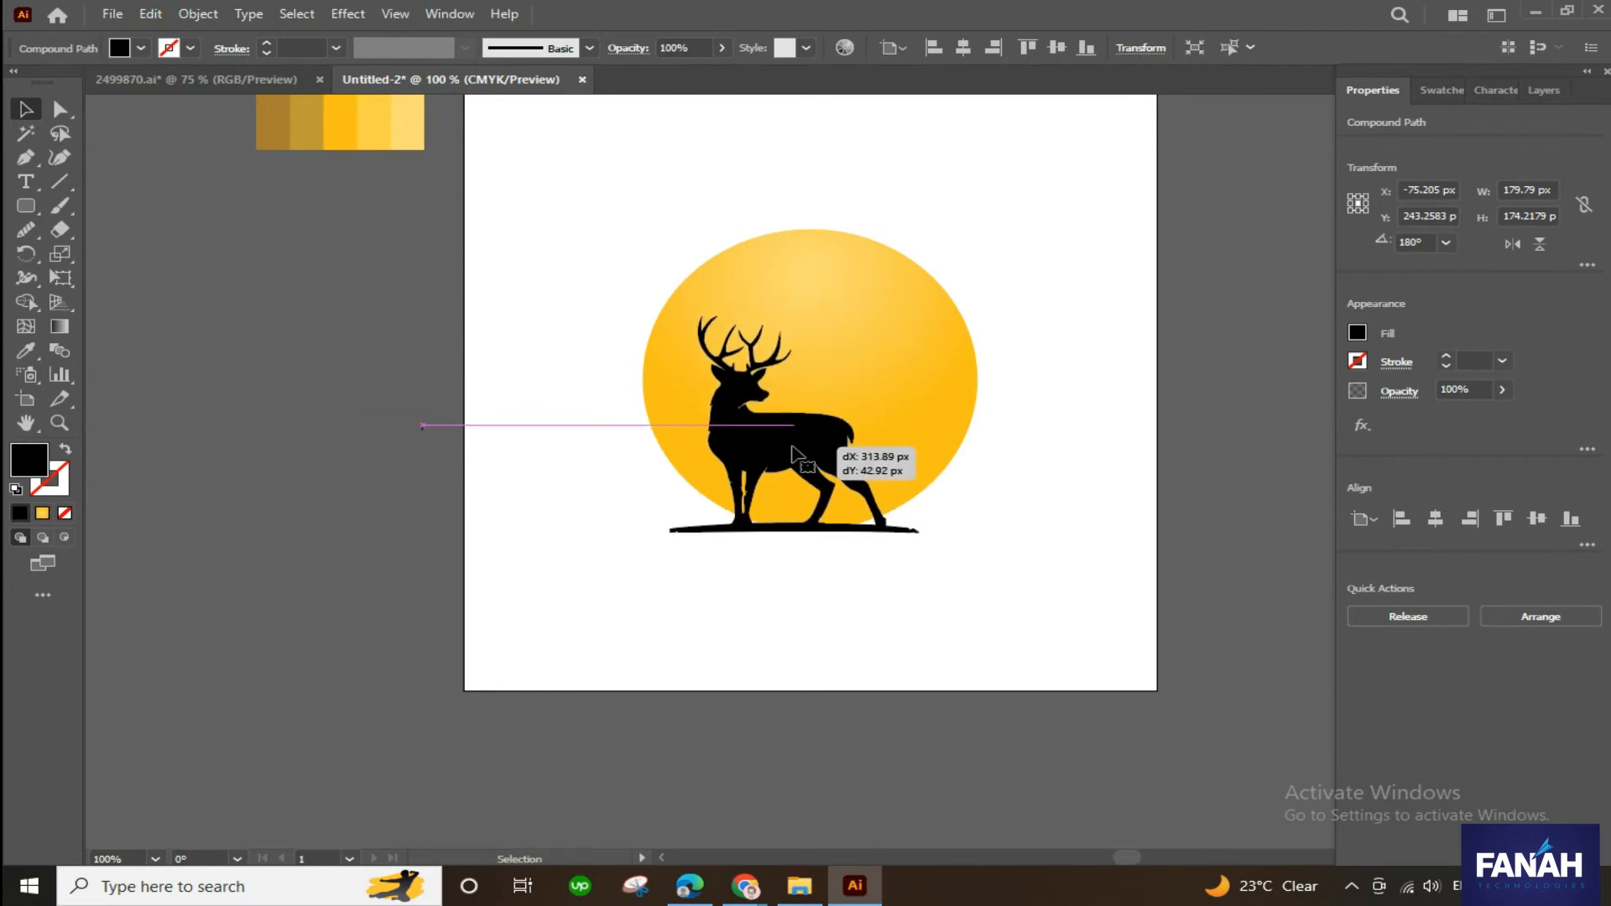
# - Enlarge the yellow circle to about 261 px in diameter and reposition the deer inside it
pyautogui.click(904, 466)
pyautogui.moveTo(981, 531); pyautogui.dragTo(1006, 556)
pyautogui.moveTo(801, 467)
pyautogui.mouseDown()
pyautogui.moveTo(836, 472)
pyautogui.moveTo(772, 457)
pyautogui.mouseUp()
pyautogui.click(579, 505)
pyautogui.click(538, 472)
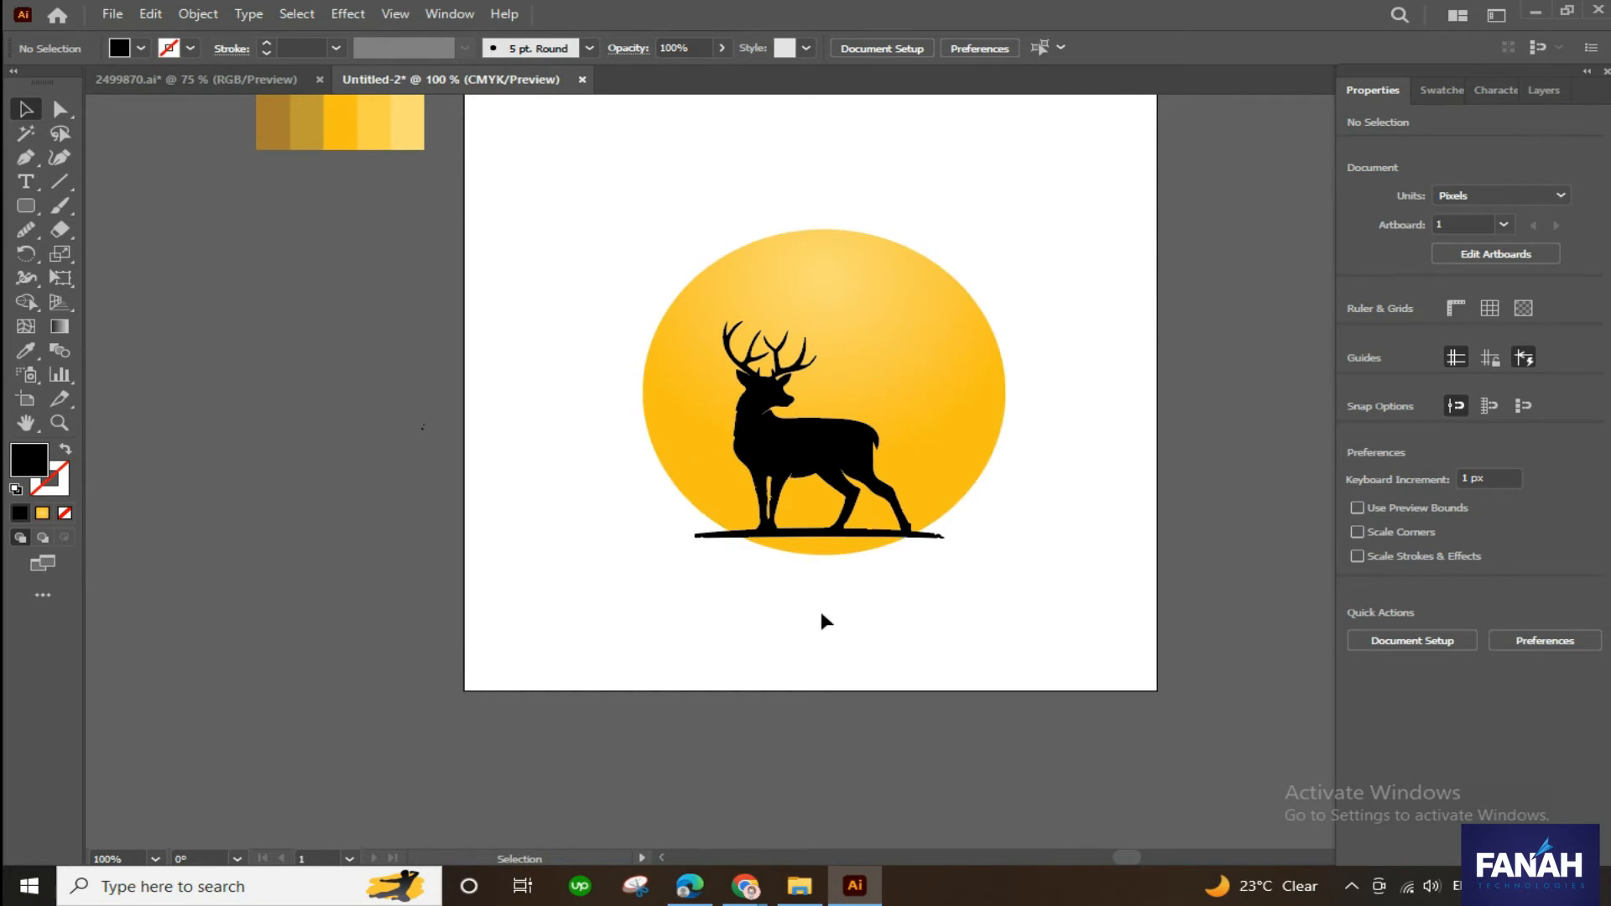
# - Try to cut the deer silhouette and the circle's lower segment out of the circle with Shape Builder
pyautogui.scroll(1, 822, 615)
pyautogui.moveTo(821, 612); pyautogui.dragTo(779, 673)
pyautogui.moveTo(1078, 625); pyautogui.dragTo(1078, 626)
pyautogui.hotkey('shift', 'm')
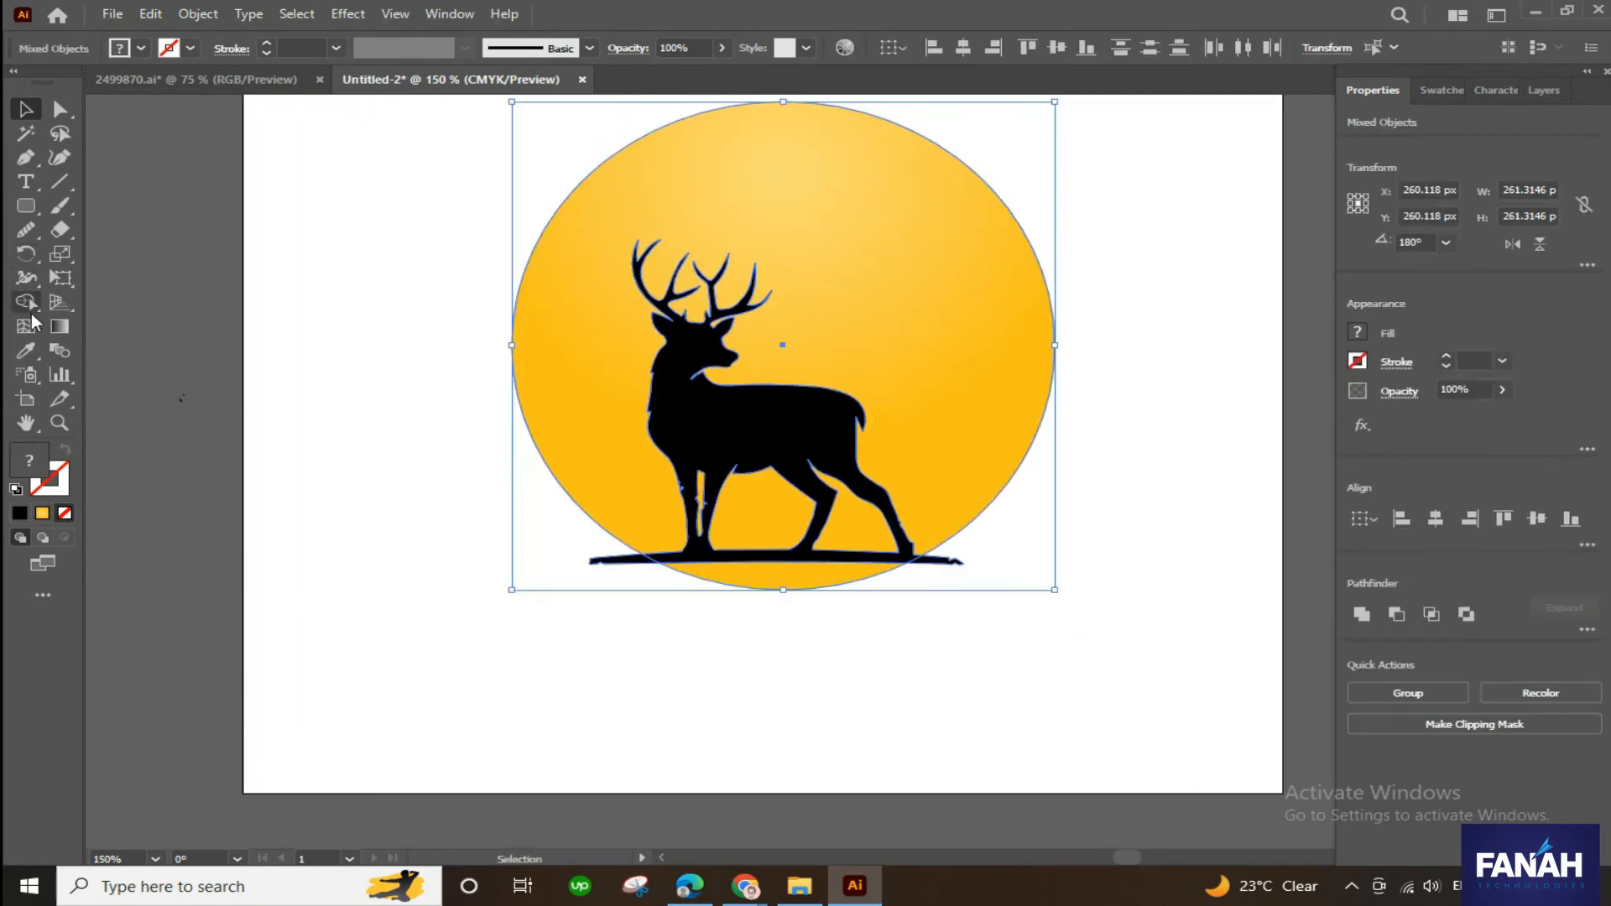
pyautogui.keyDown('alt'); pyautogui.click(686, 559); pyautogui.keyUp('alt')
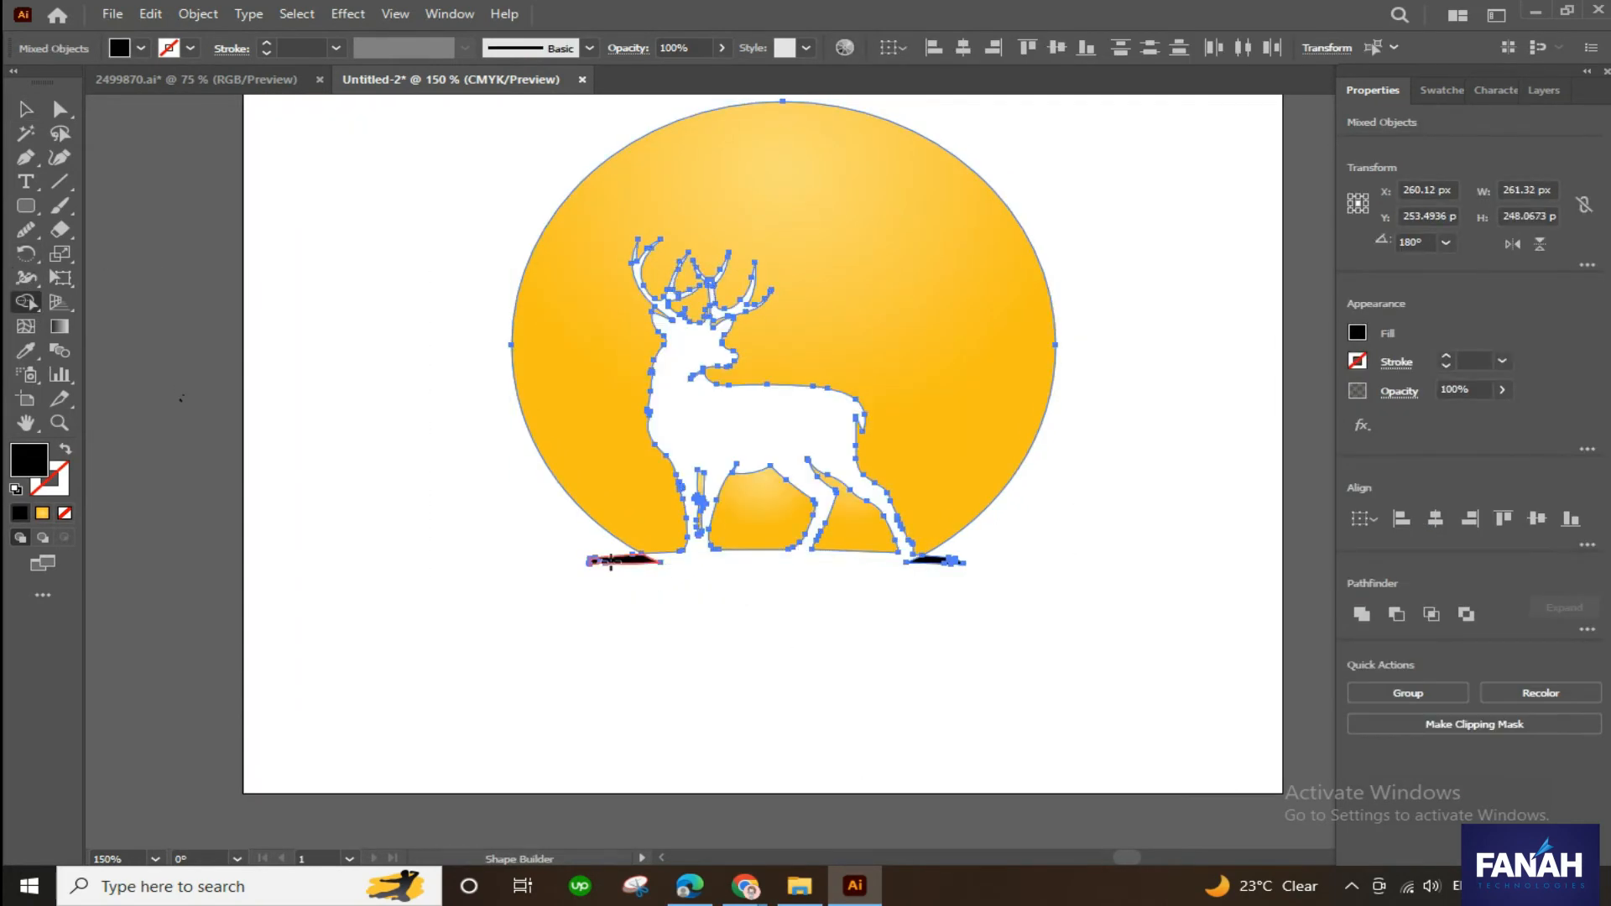
pyautogui.click(26, 109)
pyautogui.click(400, 546)
pyautogui.scroll(-1, 440, 550)
pyautogui.moveTo(487, 560); pyautogui.dragTo(543, 546)
# - Undo the deer cut-out to restore the black silhouette over the full circle
pyautogui.hotkey('ctrl', 'z')
pyautogui.hotkey('ctrl', 'z')
pyautogui.hotkey('ctrl', 'z')
pyautogui.hotkey('ctrl', 'z')
# - Enlarge the deer silhouette and reposition it so its ground line crosses the circle near its lower edge
pyautogui.click(940, 436)
pyautogui.click(760, 454)
pyautogui.moveTo(851, 329); pyautogui.dragTo(909, 276)
pyautogui.moveTo(765, 459)
pyautogui.mouseDown()
pyautogui.moveTo(738, 441)
pyautogui.moveTo(750, 462)
pyautogui.mouseUp()
pyautogui.click(961, 557)
# - Subtract the deer, its ground line and the circle's lower segment from the yellow circle with Shape Builder
pyautogui.hotkey('ctrl', 'a')
pyautogui.hotkey('shift', 'm')
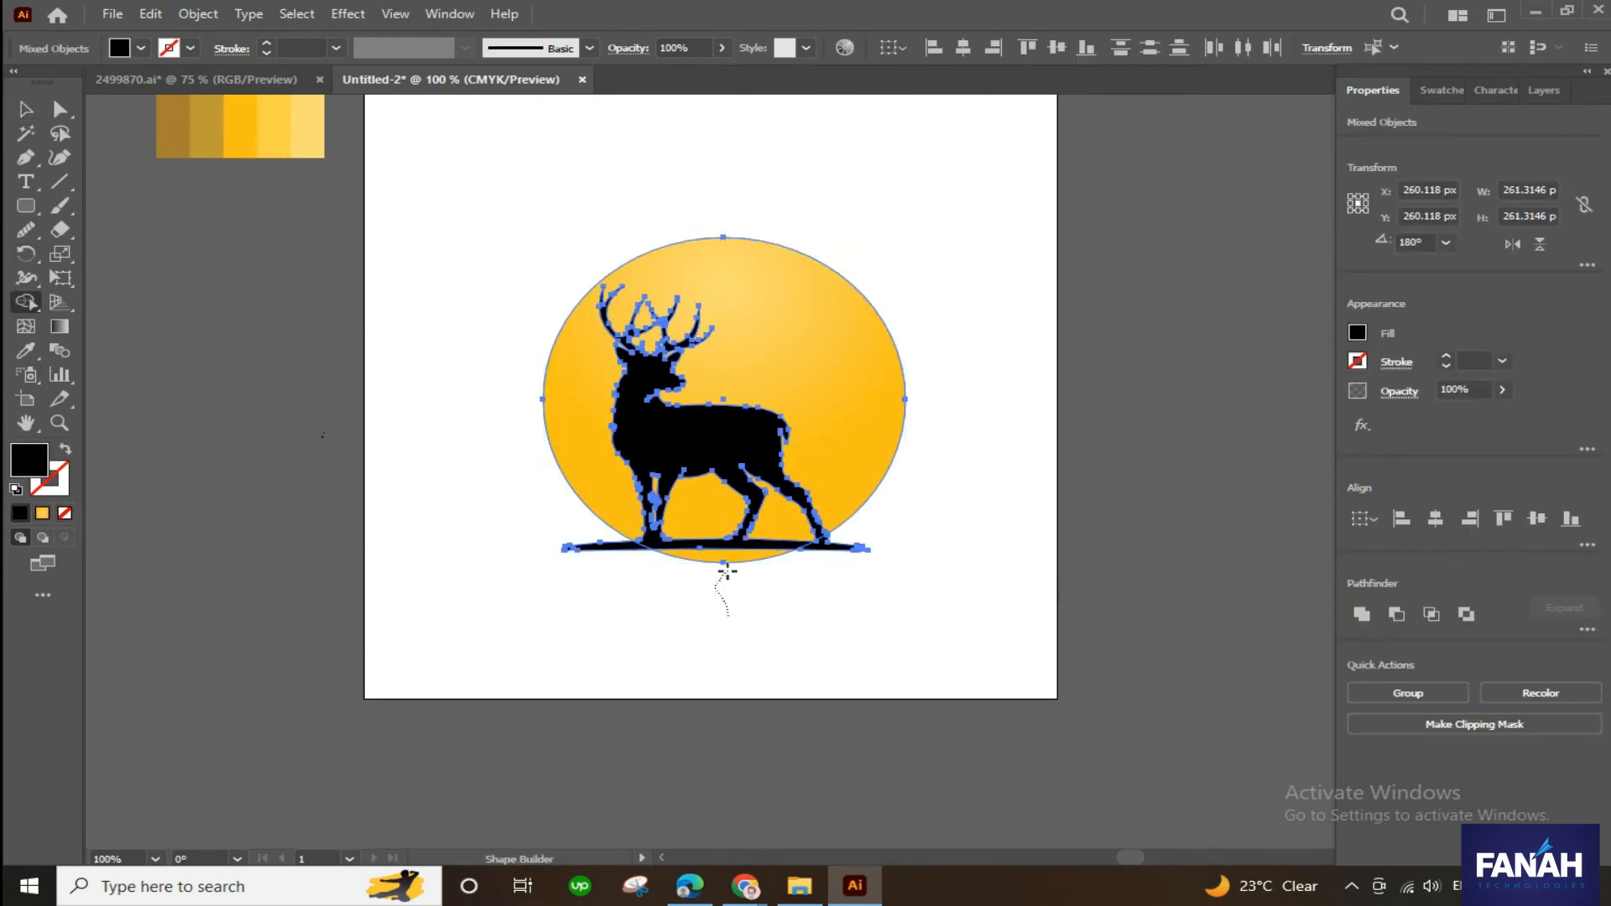
pyautogui.moveTo(677, 582); pyautogui.dragTo(514, 579)
pyautogui.press('v')
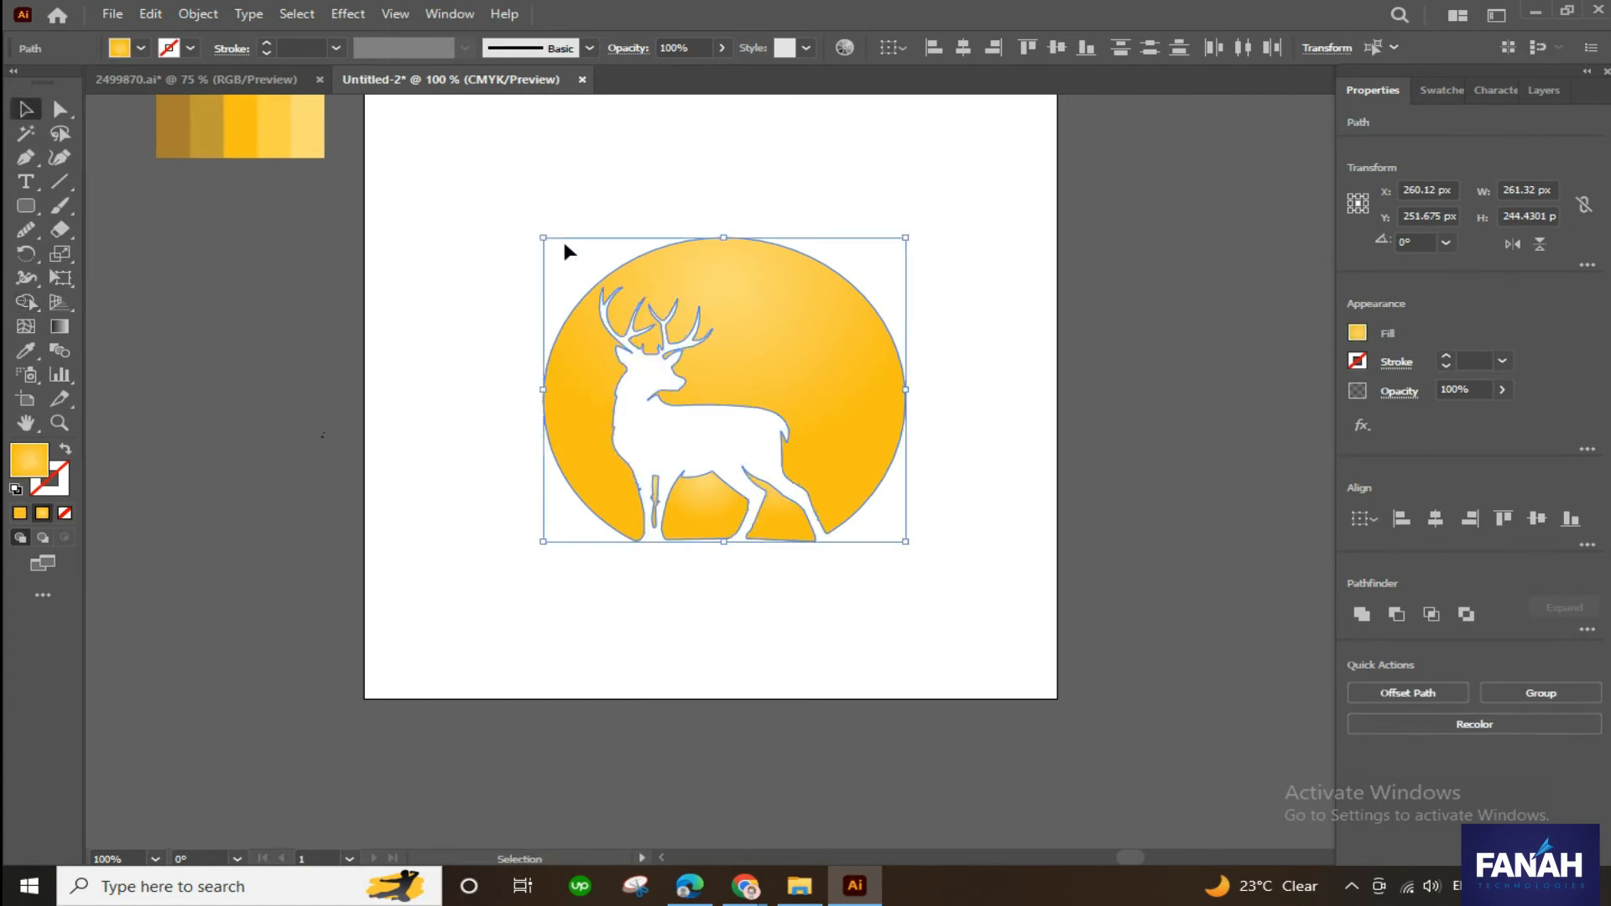
# - Try moving the cut-out yellow circle off the artboard, and undo the move
pyautogui.click(767, 529)
pyautogui.click(838, 353)
pyautogui.moveTo(837, 352); pyautogui.dragTo(1307, 274)
pyautogui.hotkey('ctrl', 'z')
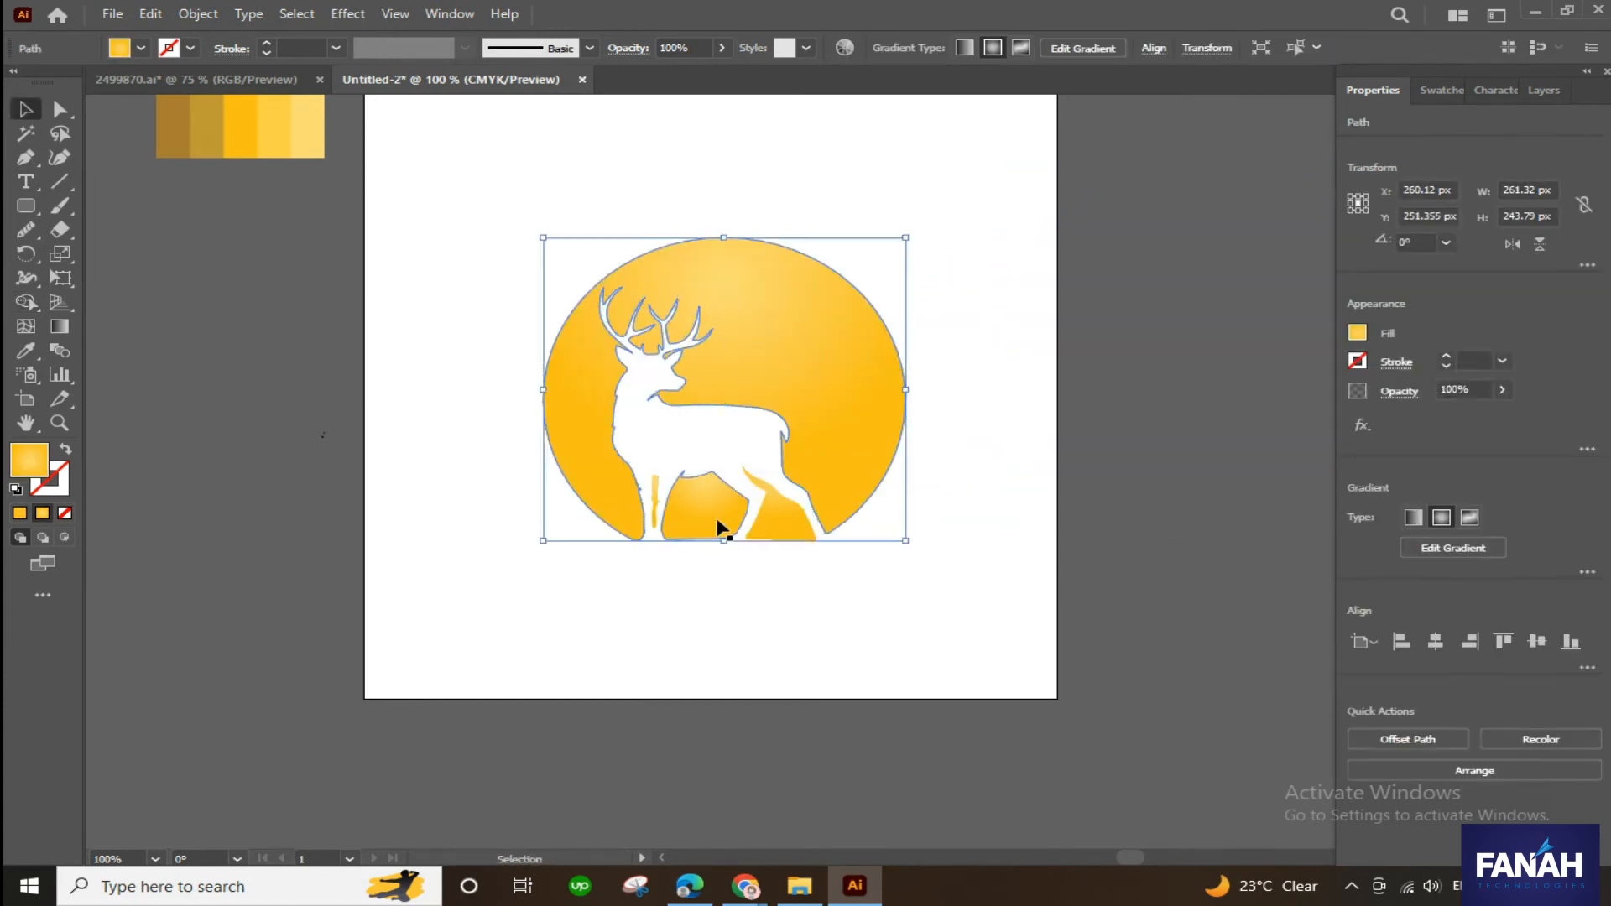
pyautogui.click(550, 642)
pyautogui.click(581, 401)
pyautogui.click(457, 467)
pyautogui.moveTo(43, 208); pyautogui.dragTo(84, 207)
pyautogui.moveTo(867, 571); pyautogui.dragTo(890, 571)
pyautogui.hotkey('ctrl', 'z')
# - Draw a thin yellow gradient ellipse about 266 by 7 px and place it just below the deer's feet
pyautogui.moveTo(26, 208); pyautogui.dragTo(92, 255)
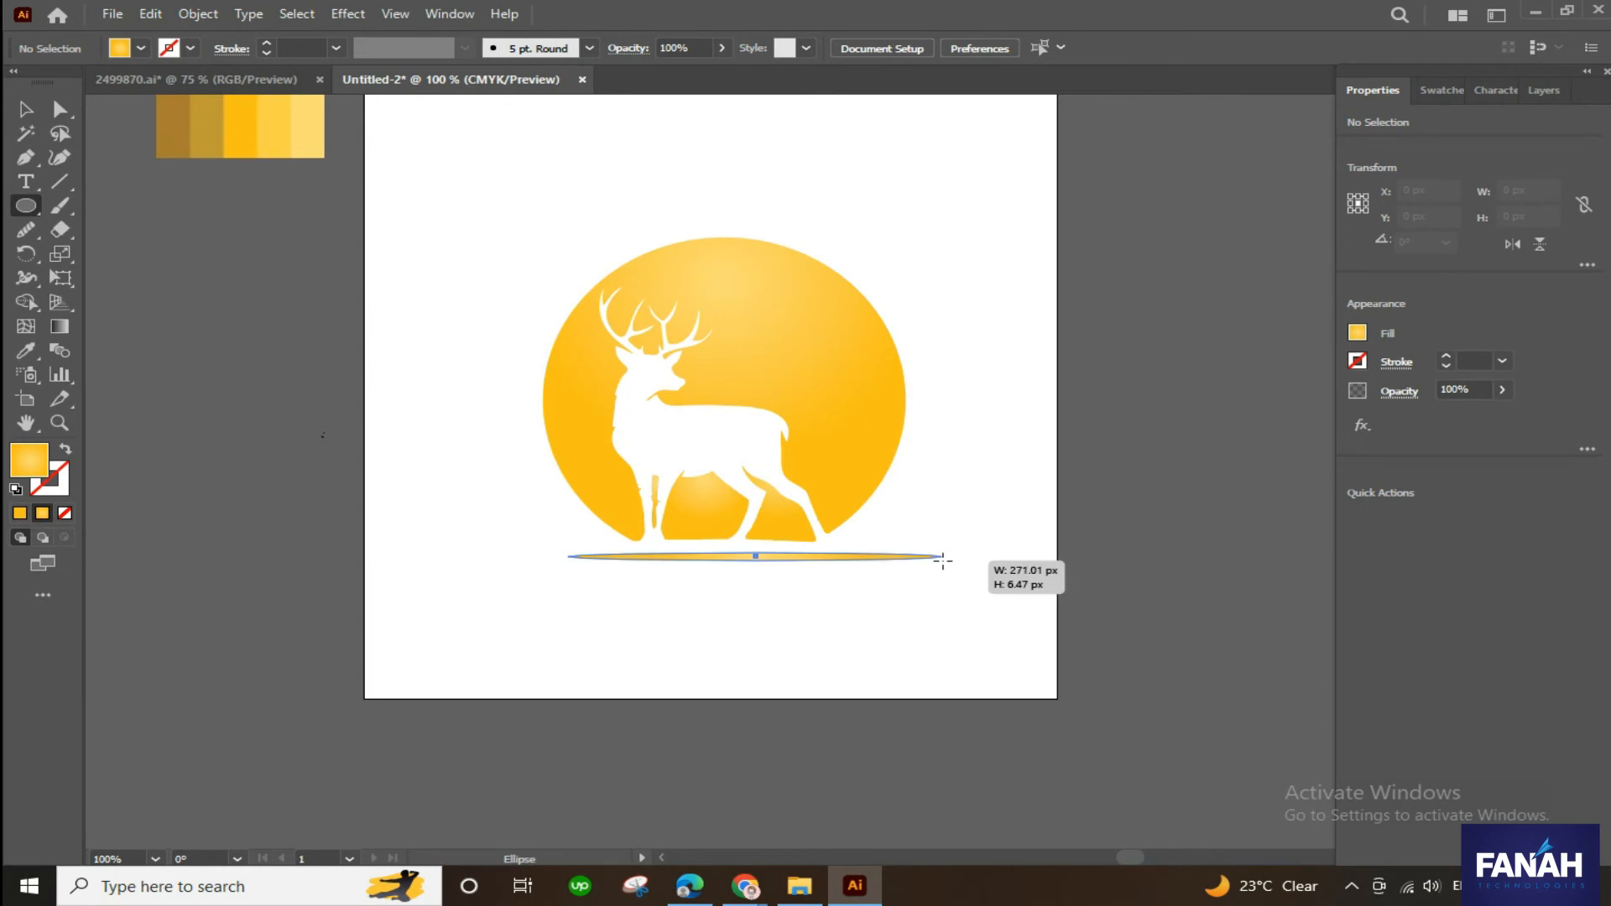
pyautogui.moveTo(937, 561); pyautogui.dragTo(938, 559)
pyautogui.moveTo(727, 563); pyautogui.dragTo(734, 556)
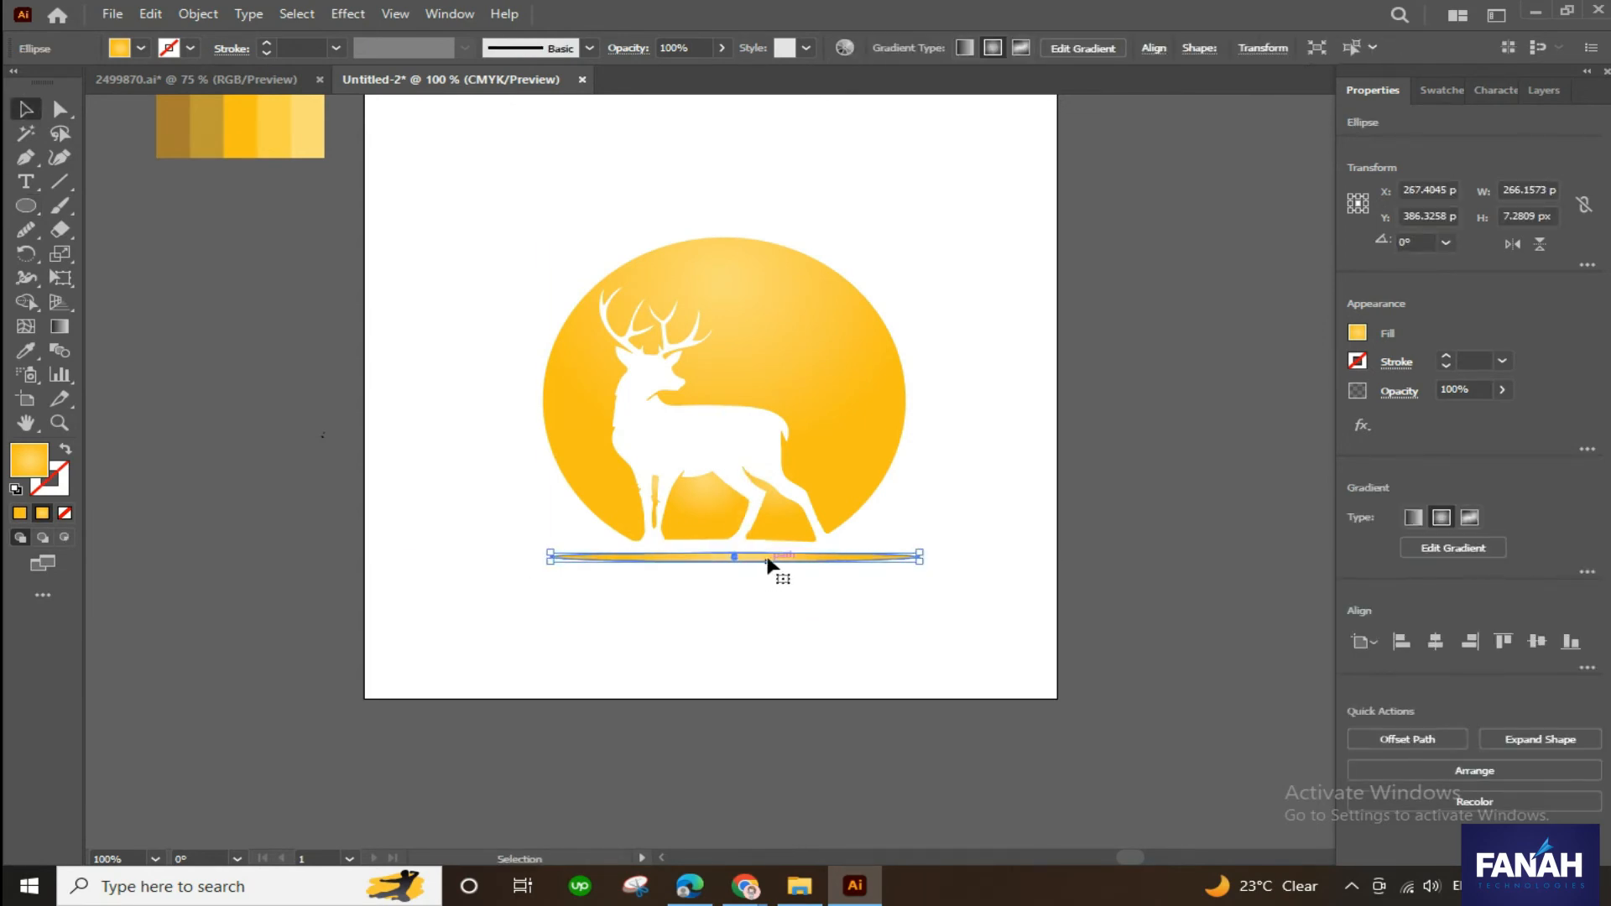
# - Duplicate the thin yellow ellipse twice below itself, shrink the middle copy to about 164 px wide, and centre it under the first
pyautogui.scroll(2, 798, 607)
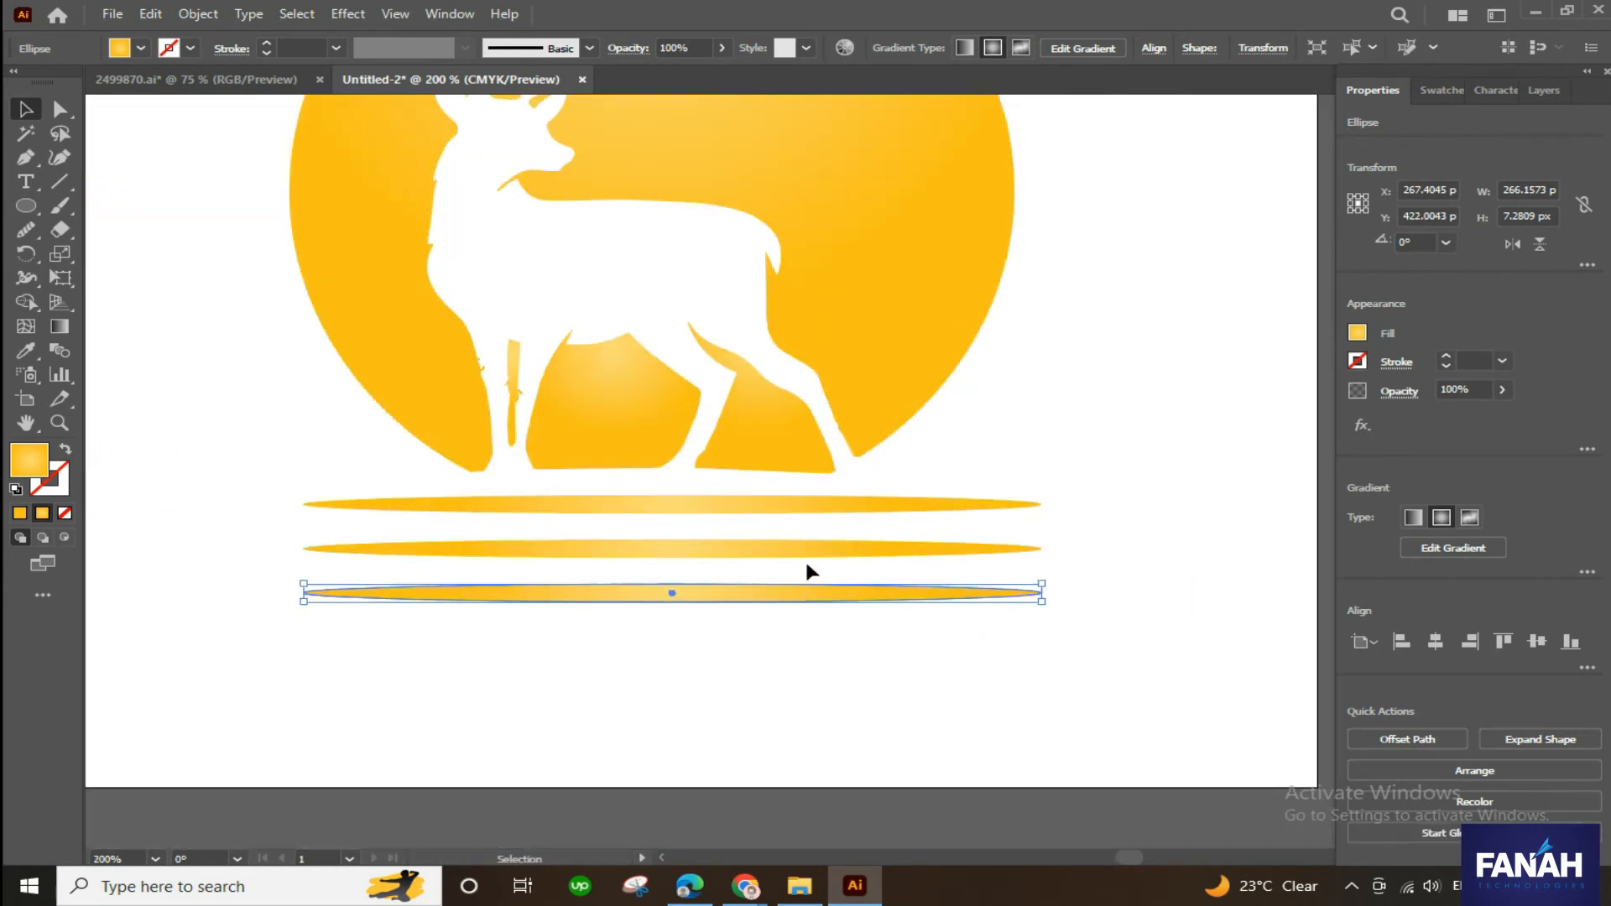
pyautogui.click(889, 544)
pyautogui.moveTo(1042, 539); pyautogui.dragTo(995, 551)
pyautogui.moveTo(493, 564); pyautogui.dragTo(679, 559)
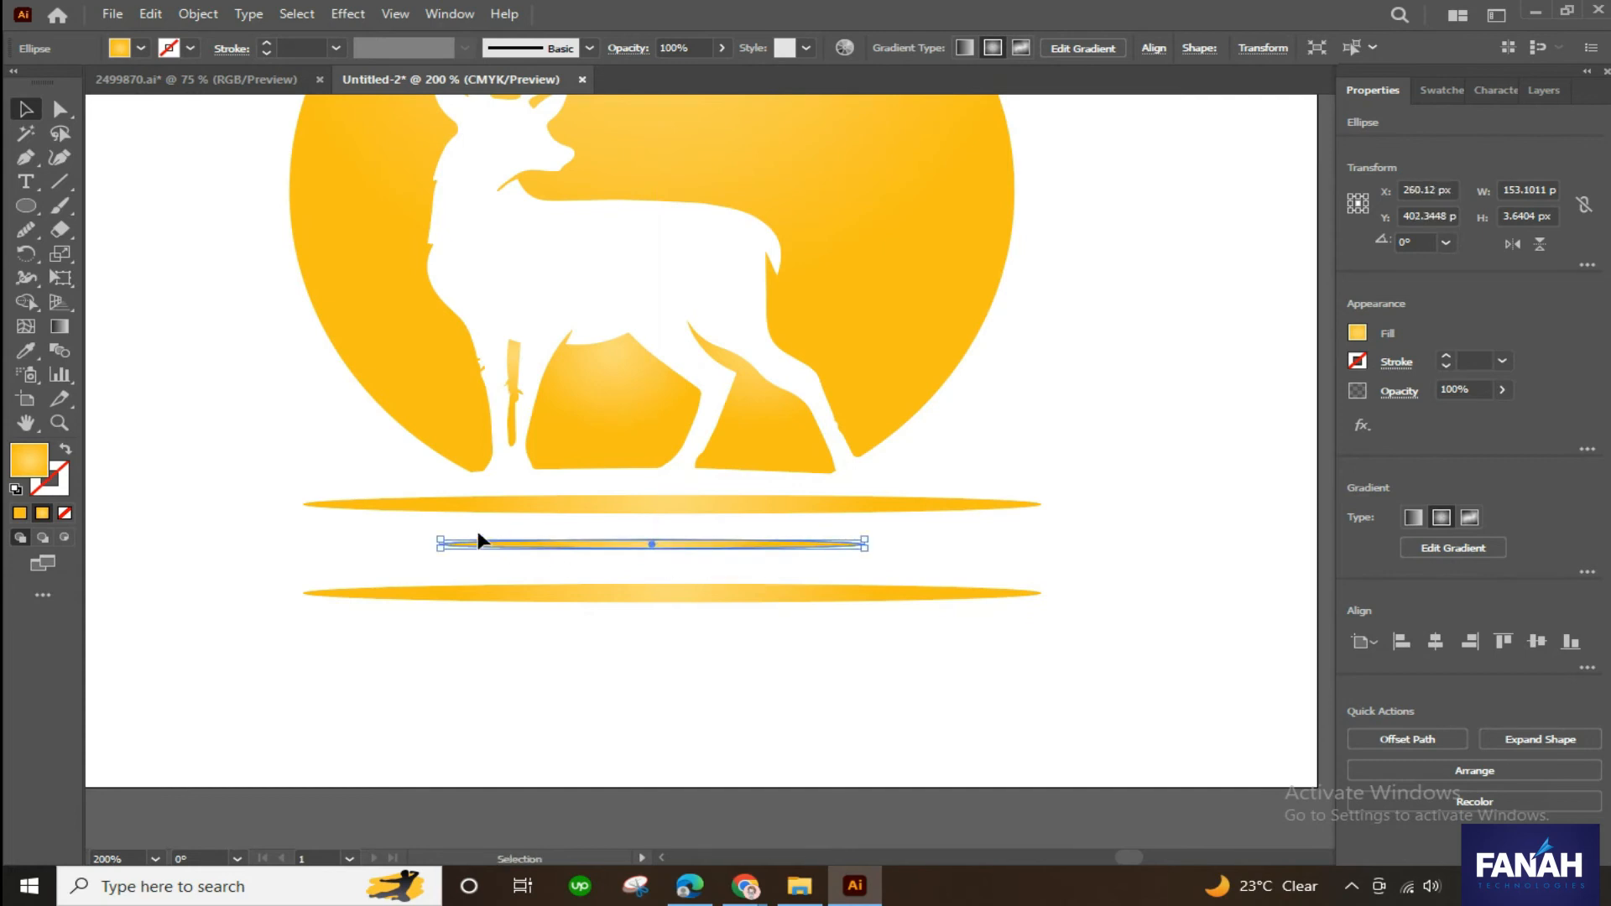
pyautogui.moveTo(410, 537); pyautogui.dragTo(410, 537)
pyautogui.moveTo(657, 544); pyautogui.dragTo(673, 551)
# - Shrink the lowest ellipse so it is thinner and narrower than the middle one, and move it beneath the others
pyautogui.click(949, 594)
pyautogui.moveTo(1041, 585); pyautogui.dragTo(877, 592)
pyautogui.moveTo(541, 597); pyautogui.dragTo(716, 599)
pyautogui.moveTo(820, 594); pyautogui.dragTo(820, 594)
# - Align the middle and lowest ellipses horizontally centred with the long ellipse under the deer's feet
pyautogui.click(750, 507)
pyautogui.keyDown('shift'); pyautogui.click(745, 549); pyautogui.keyUp('shift')
pyautogui.click(965, 50)
pyautogui.click(919, 479)
pyautogui.click(732, 550)
pyautogui.keyDown('shift'); pyautogui.click(739, 588); pyautogui.keyUp('shift')
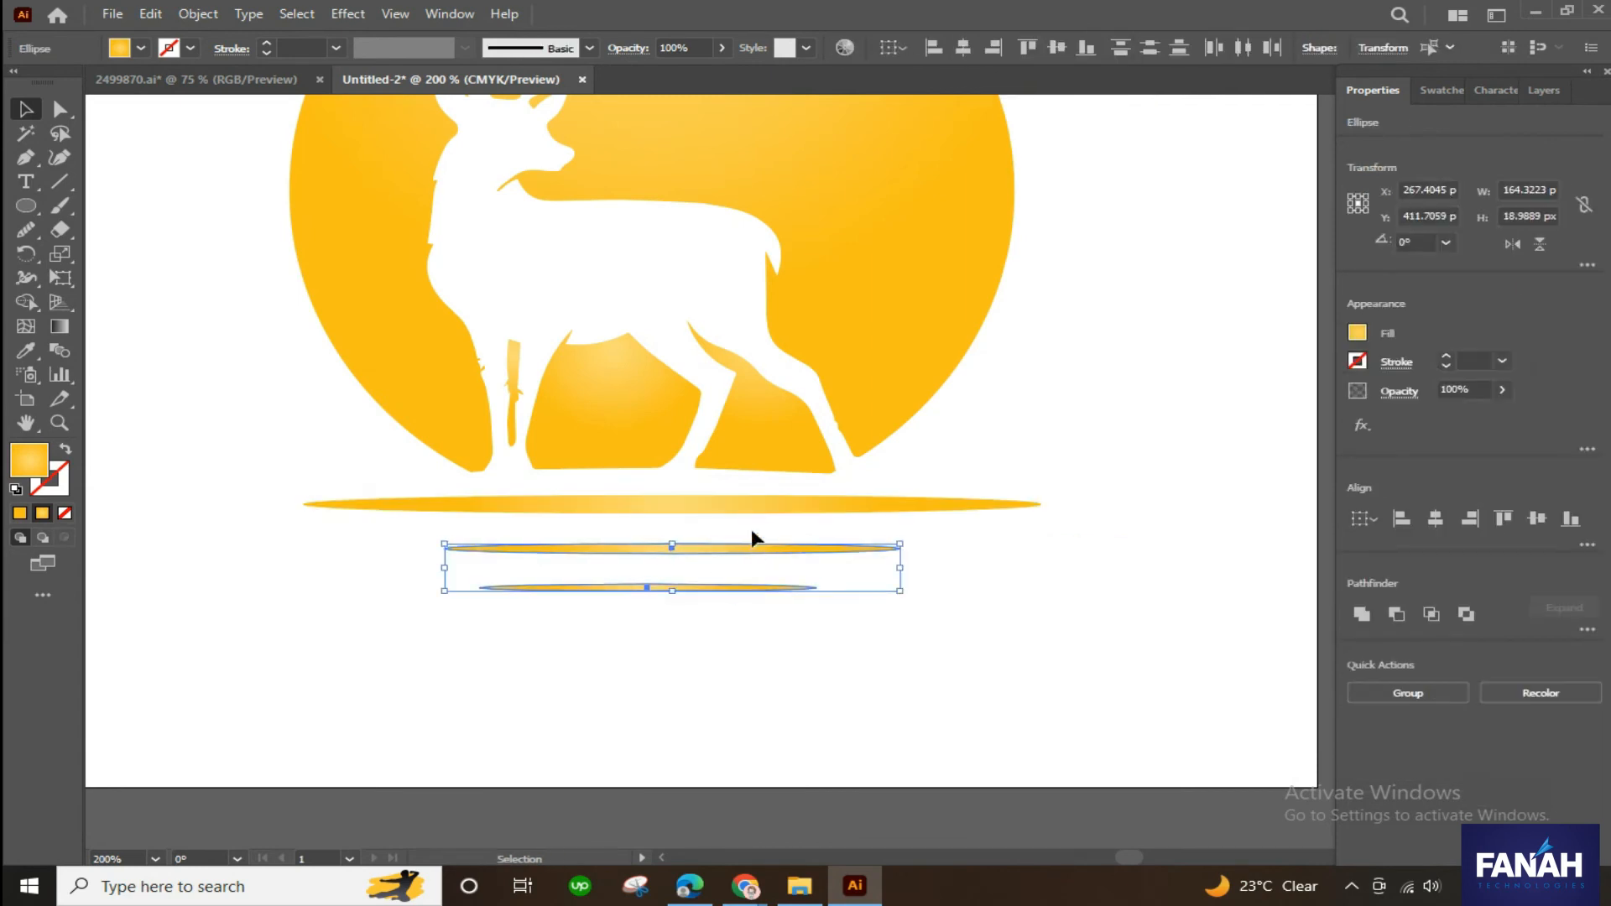
pyautogui.click(1055, 336)
pyautogui.click(735, 506)
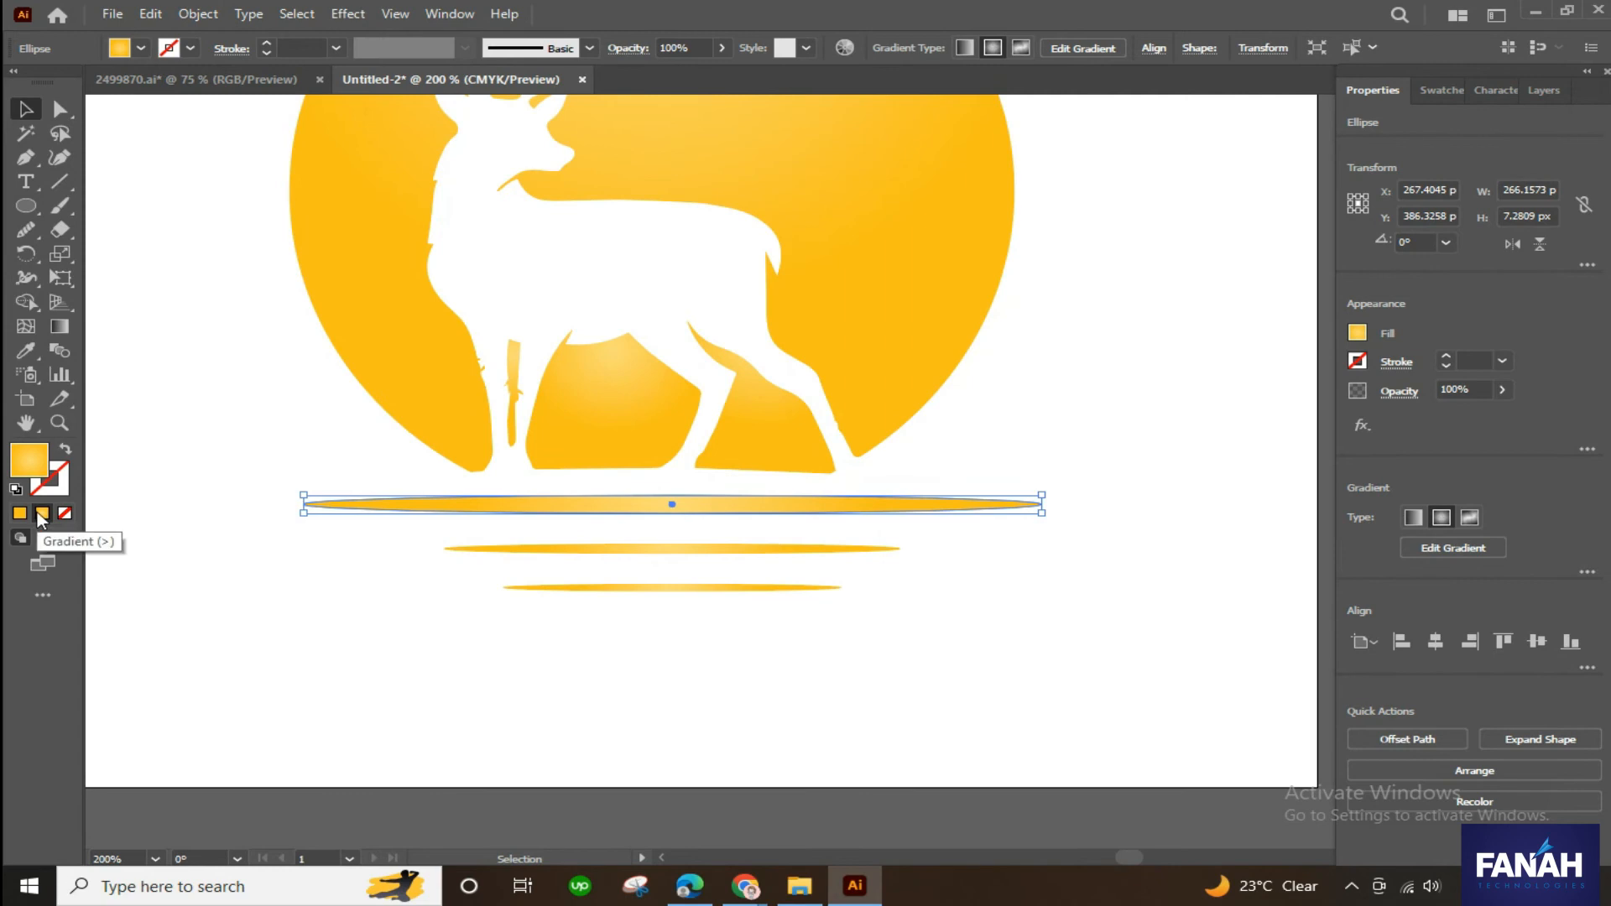
pyautogui.click(1230, 485)
pyautogui.scroll(-2, 710, 702)
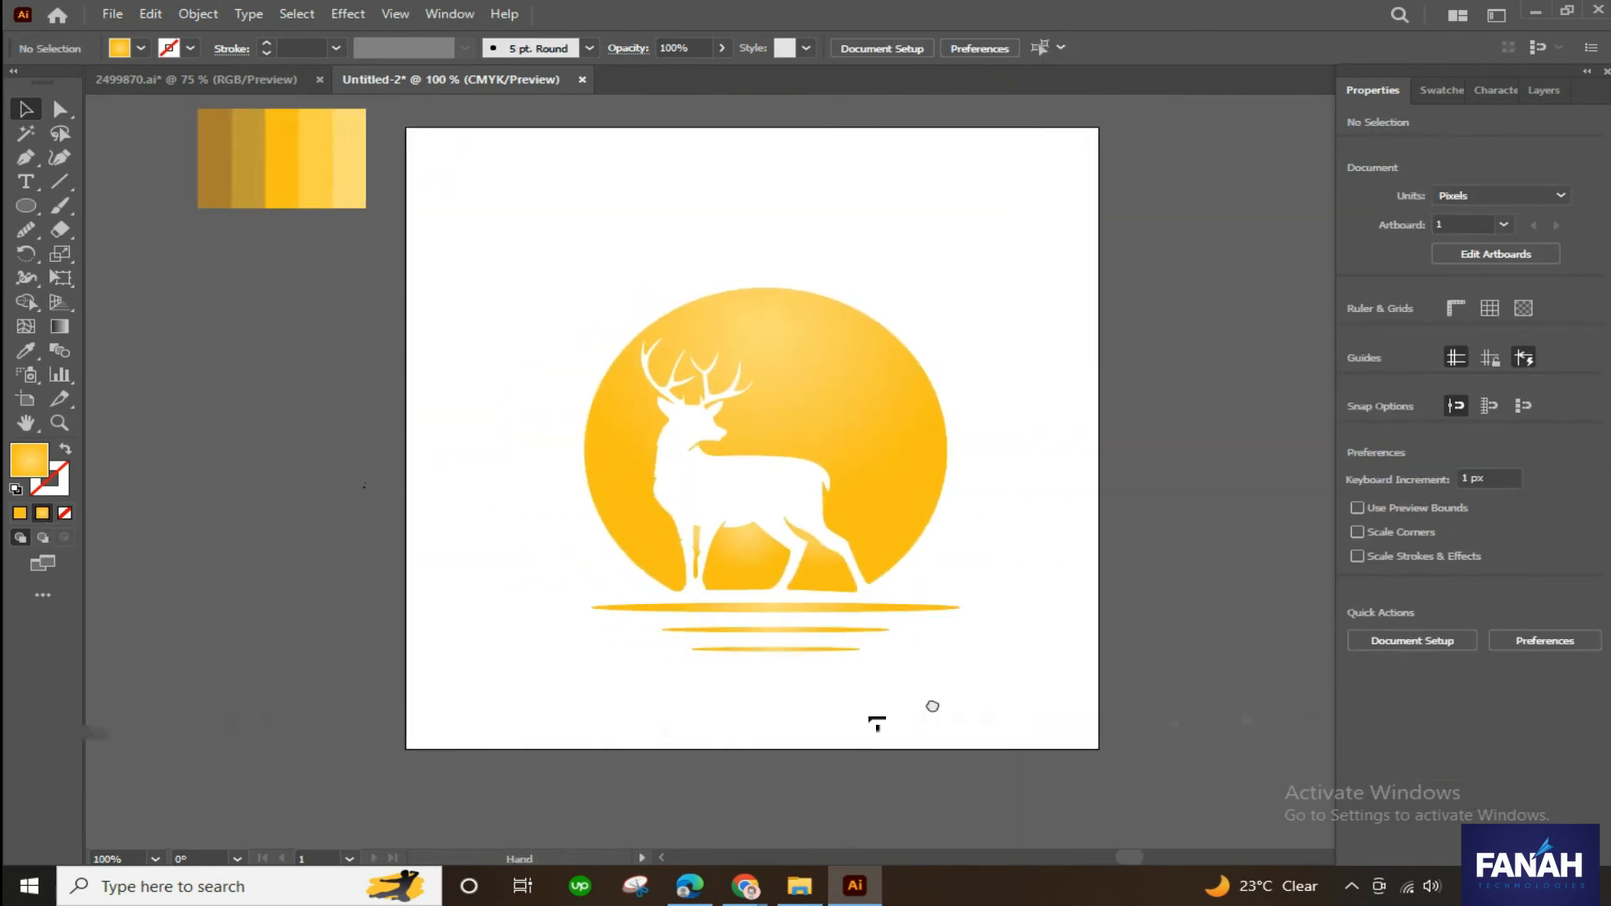
# - Draw a 500 by 500 px rectangle covering the whole artboard and give it a solid fill
pyautogui.rightClick(38, 209)
pyautogui.click(149, 206)
pyautogui.moveTo(406, 128); pyautogui.dragTo(1102, 751)
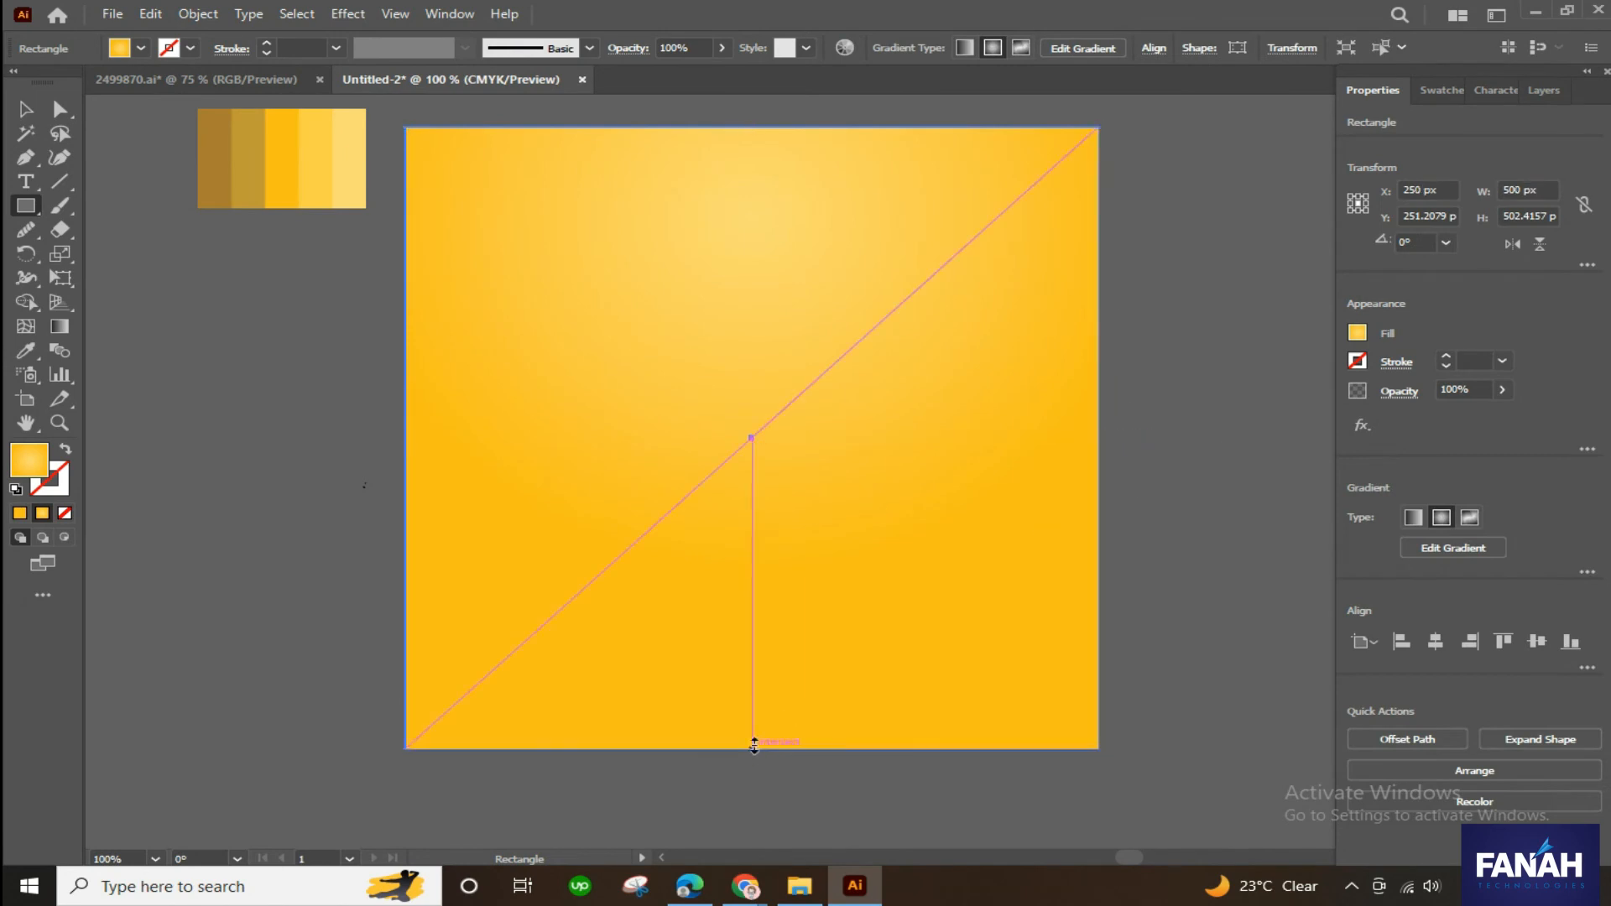
pyautogui.click(18, 538)
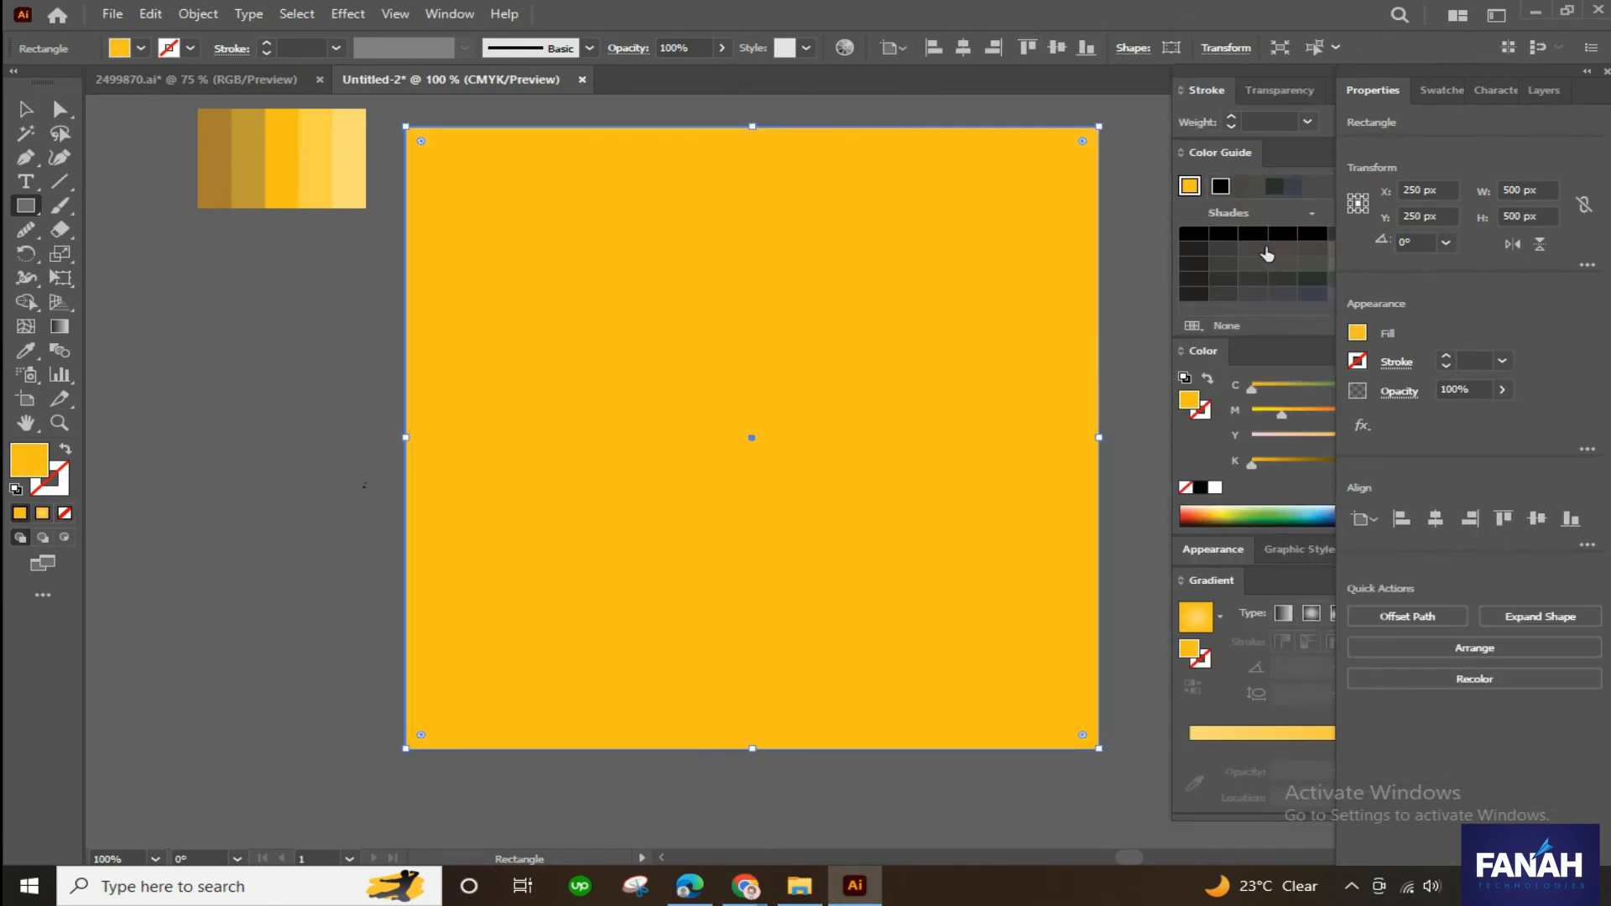
# - Fill the square with a dark blue swatch and darken it to navy, about hue 242°, saturation 73% and brightness 24%
pyautogui.click(1425, 90)
pyautogui.click(1507, 172)
pyautogui.click(1477, 156)
pyautogui.click(1506, 168)
pyautogui.doubleClick(23, 467)
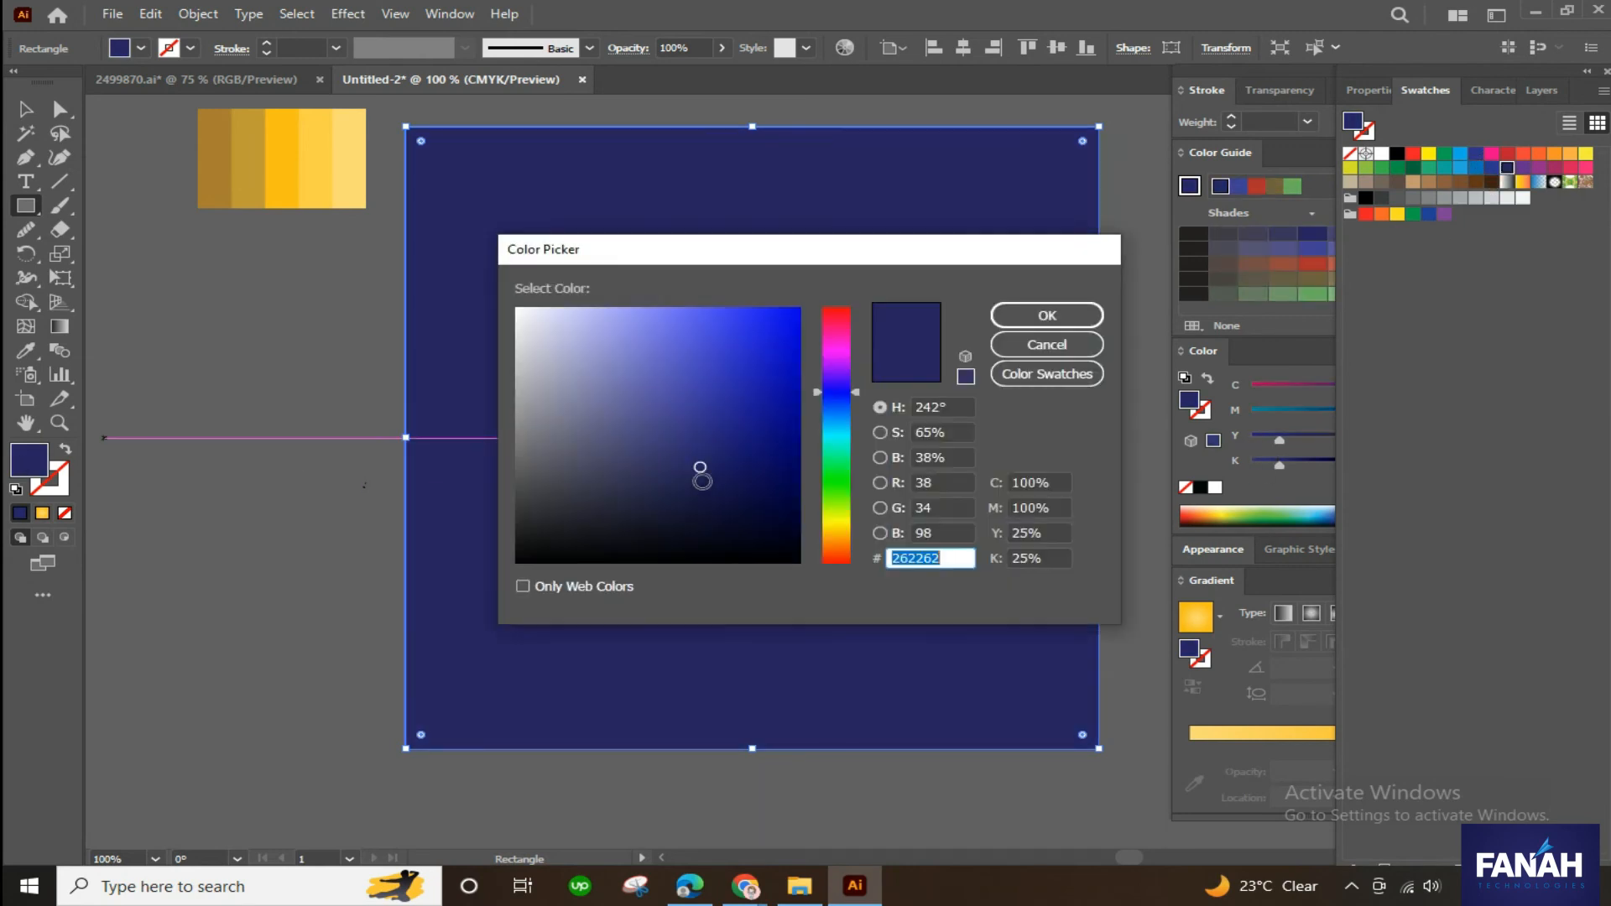
pyautogui.click(1046, 315)
# - Send the navy square behind the deer logo and collapse the side panels
pyautogui.click(33, 114)
pyautogui.rightClick(803, 364)
pyautogui.moveTo(910, 730)
pyautogui.click(1100, 796)
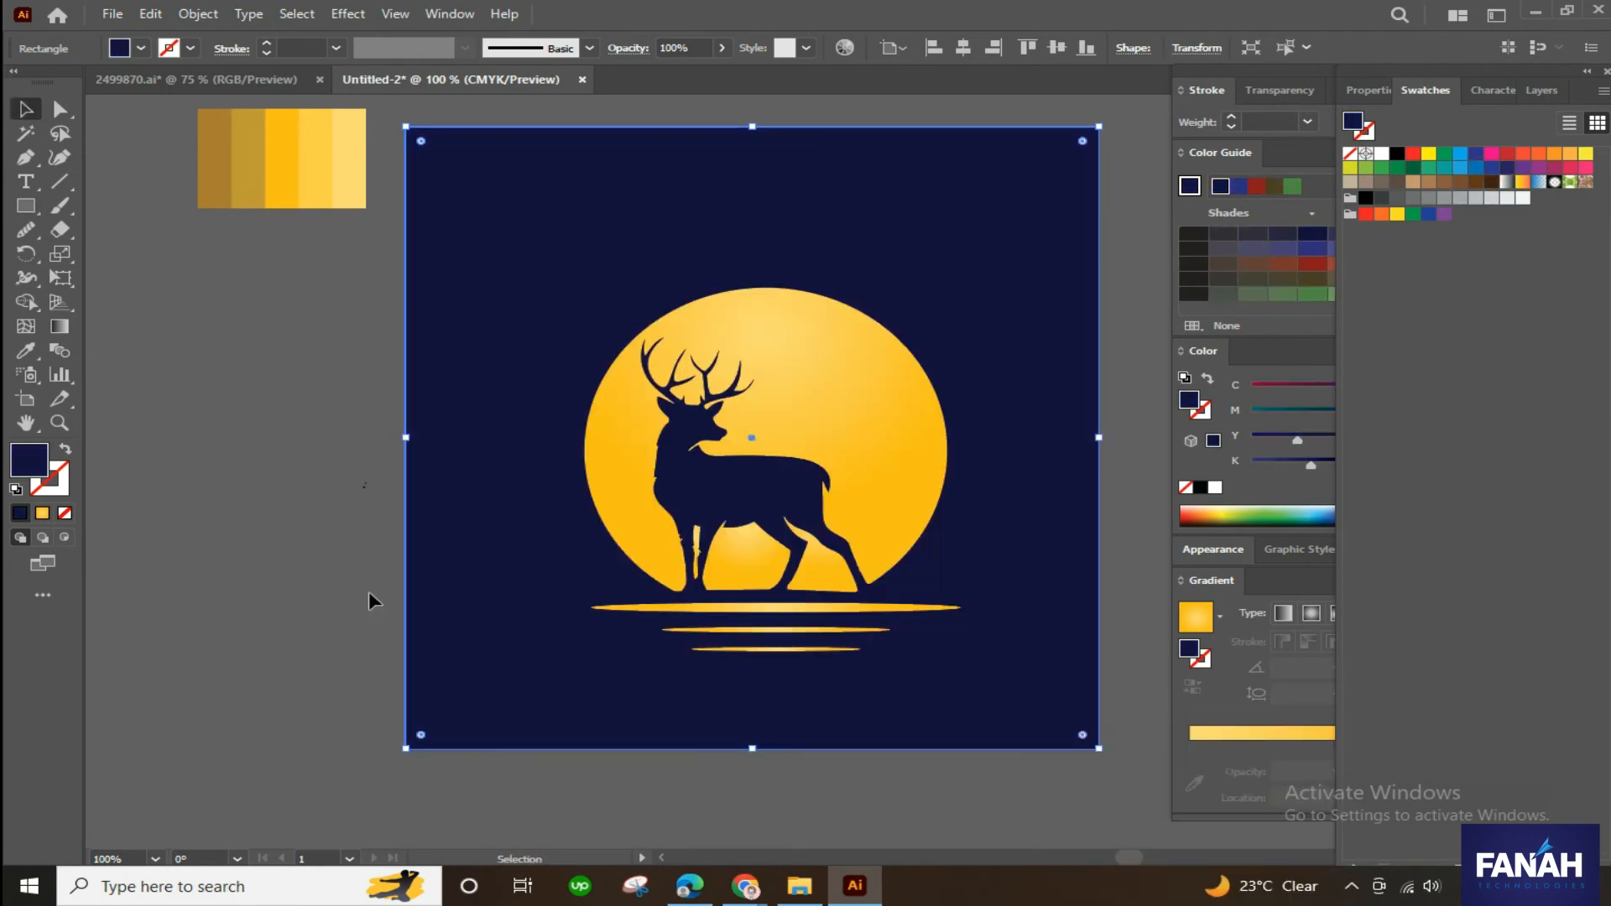
pyautogui.click(287, 562)
pyautogui.click(1606, 72)
pyautogui.click(1490, 72)
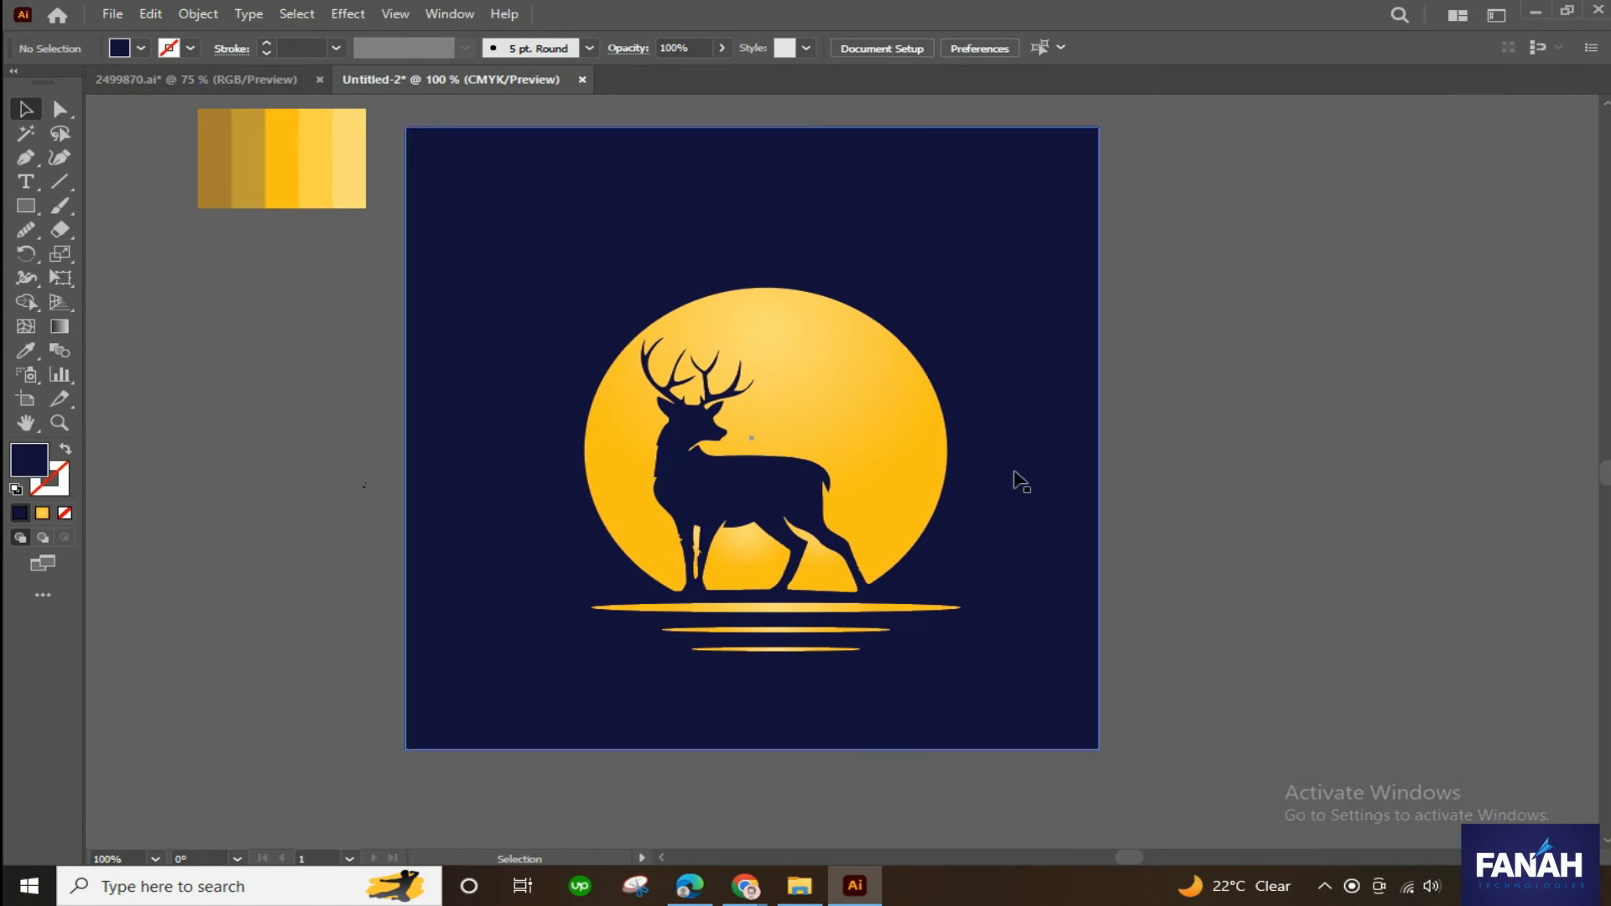
# - Lighten the outer gradient stop of the long ellipse under the deer to pale yellow by lowering its saturation
pyautogui.scroll(-1, 1061, 406)
pyautogui.scroll(2, 1061, 406)
pyautogui.click(760, 580)
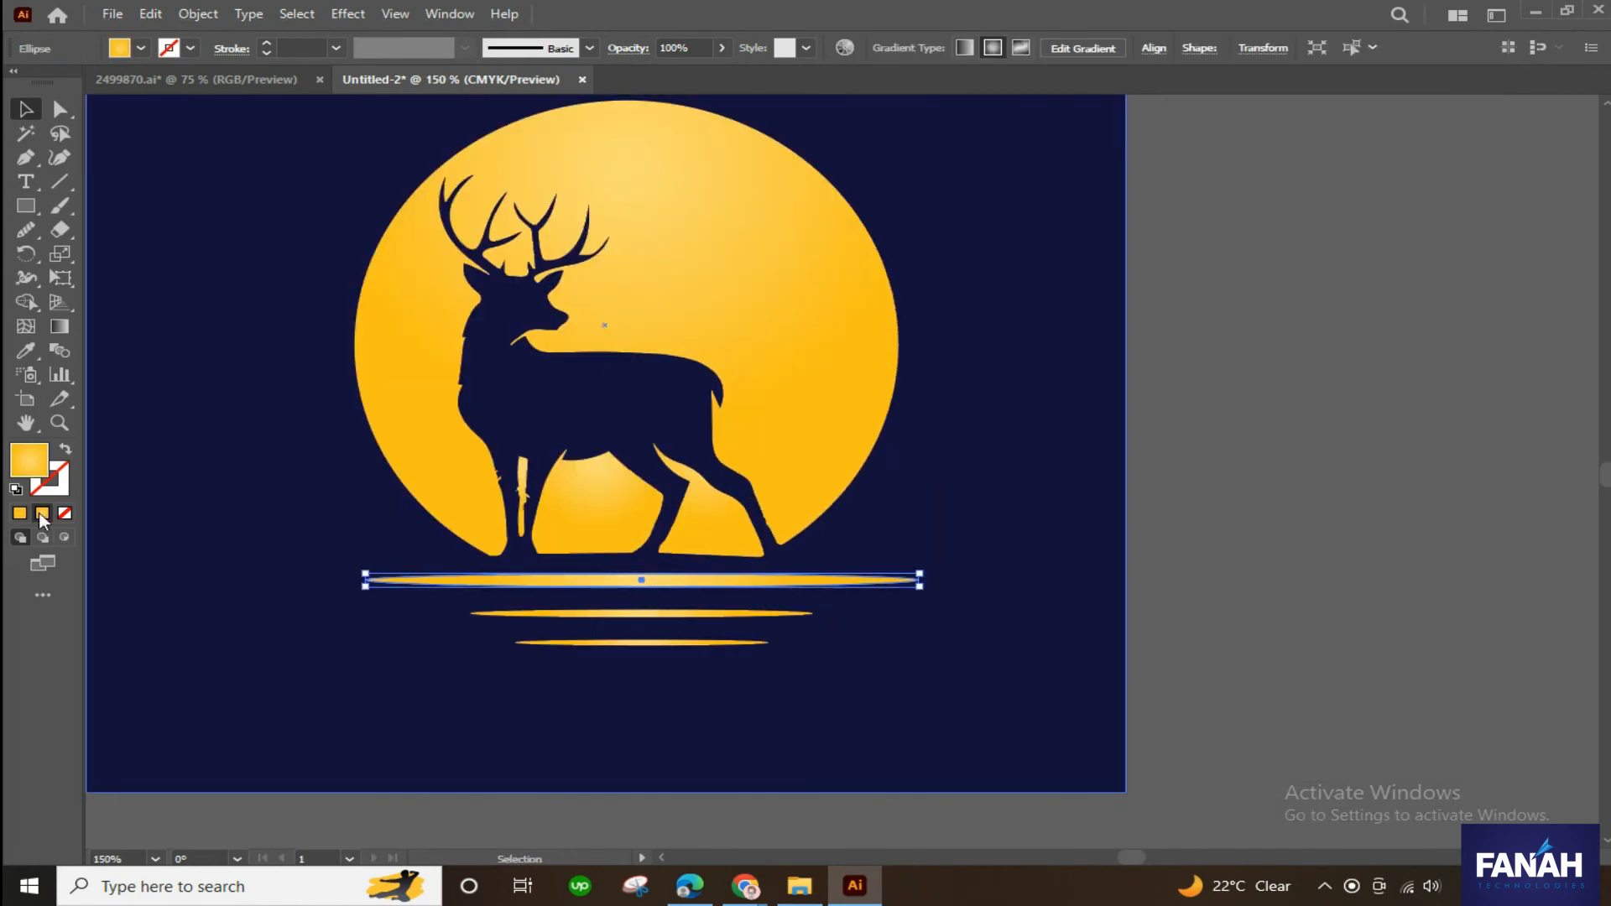
pyautogui.click(42, 516)
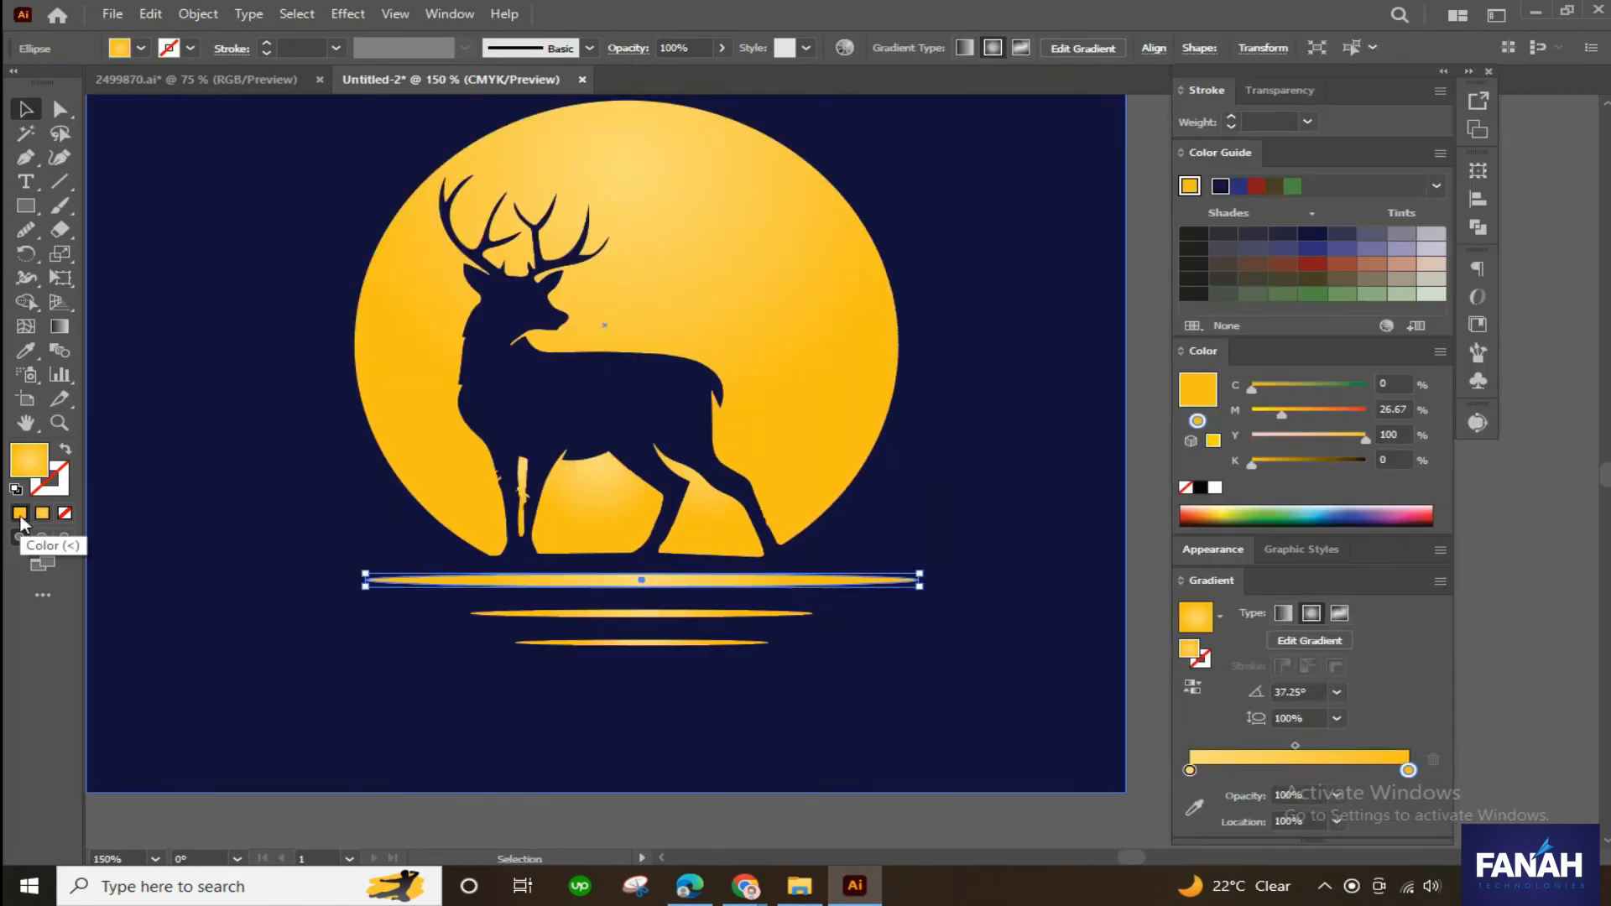
pyautogui.doubleClick(1409, 770)
pyautogui.click(1407, 505)
pyautogui.click(1443, 556)
pyautogui.moveTo(1335, 593); pyautogui.dragTo(1273, 594)
pyautogui.click(1159, 796)
pyautogui.click(1065, 711)
# - Copy the long ellipse's pale yellow fill to the two shorter ellipses below it with the Eyedropper
pyautogui.click(659, 581)
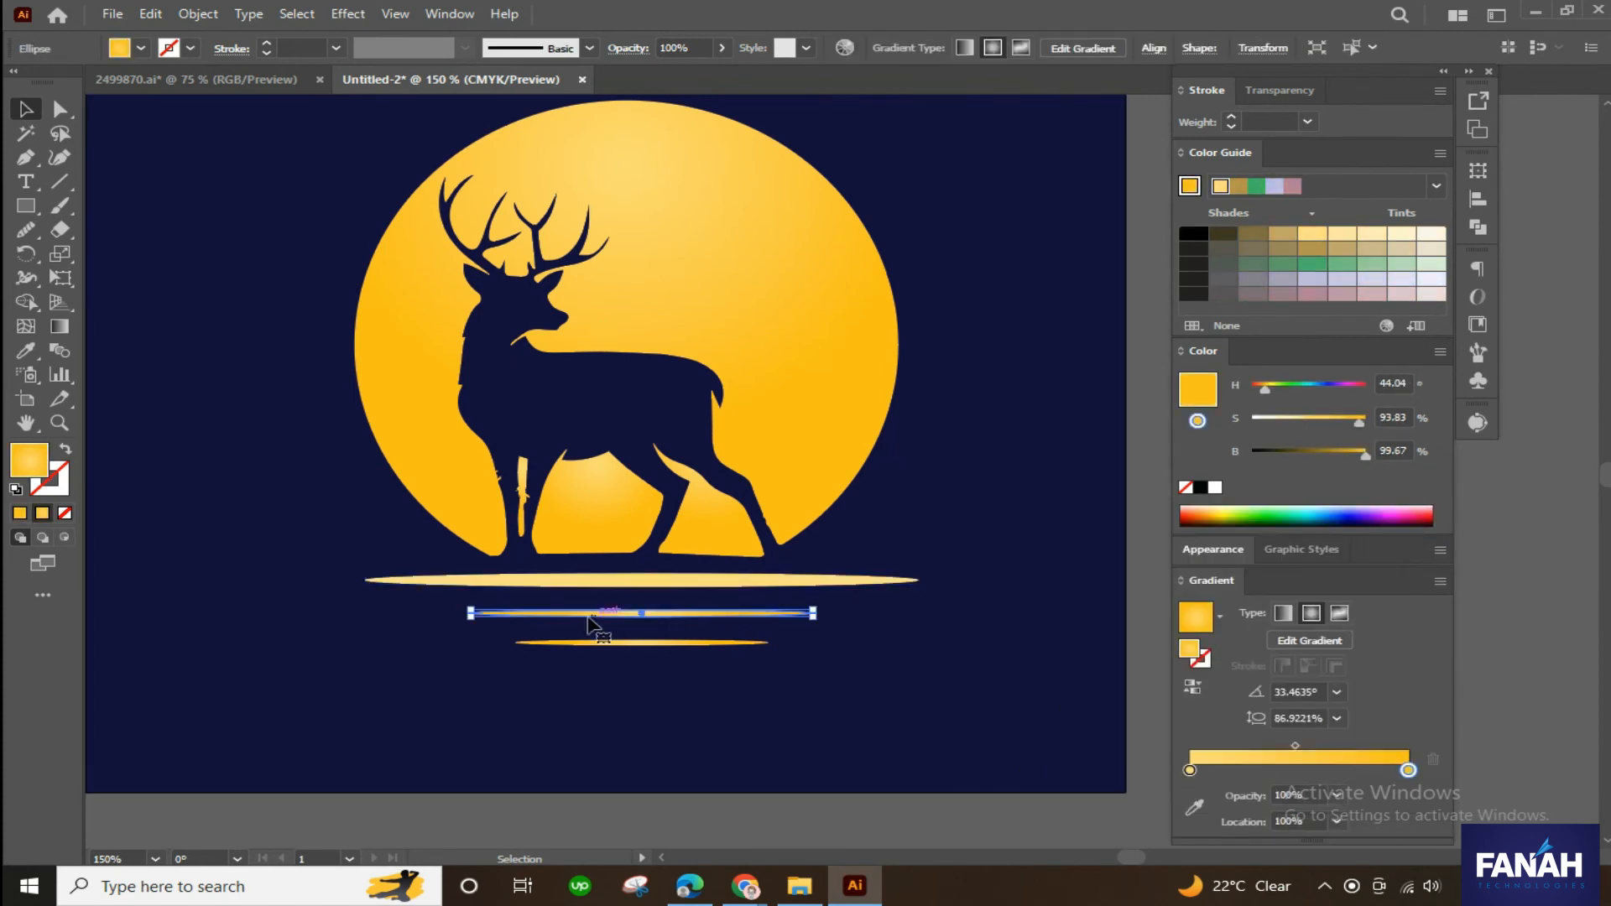
pyautogui.click(608, 615)
pyautogui.press('i')
pyautogui.click(639, 579)
pyautogui.click(681, 644)
pyautogui.click(26, 351)
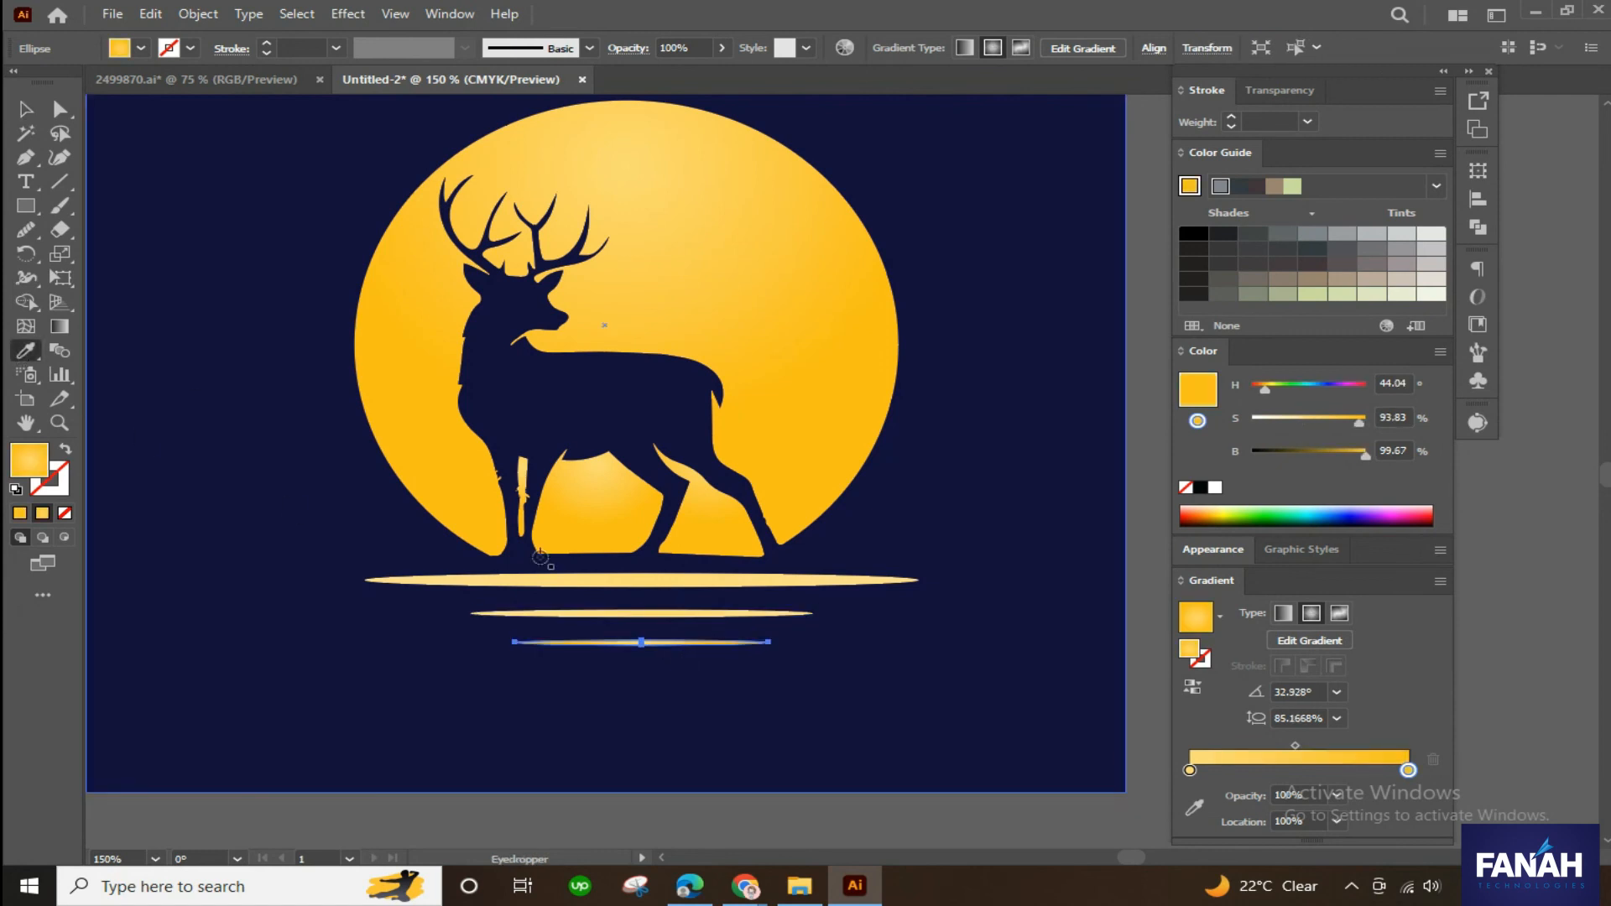
pyautogui.click(646, 580)
pyautogui.click(26, 110)
pyautogui.click(319, 768)
# - Reduce the height of the long ellipse under the deer's feet to make it a thinner line
pyautogui.scroll(-2, 322, 765)
pyautogui.moveTo(950, 562); pyautogui.dragTo(1043, 432)
pyautogui.scroll(2, 701, 576)
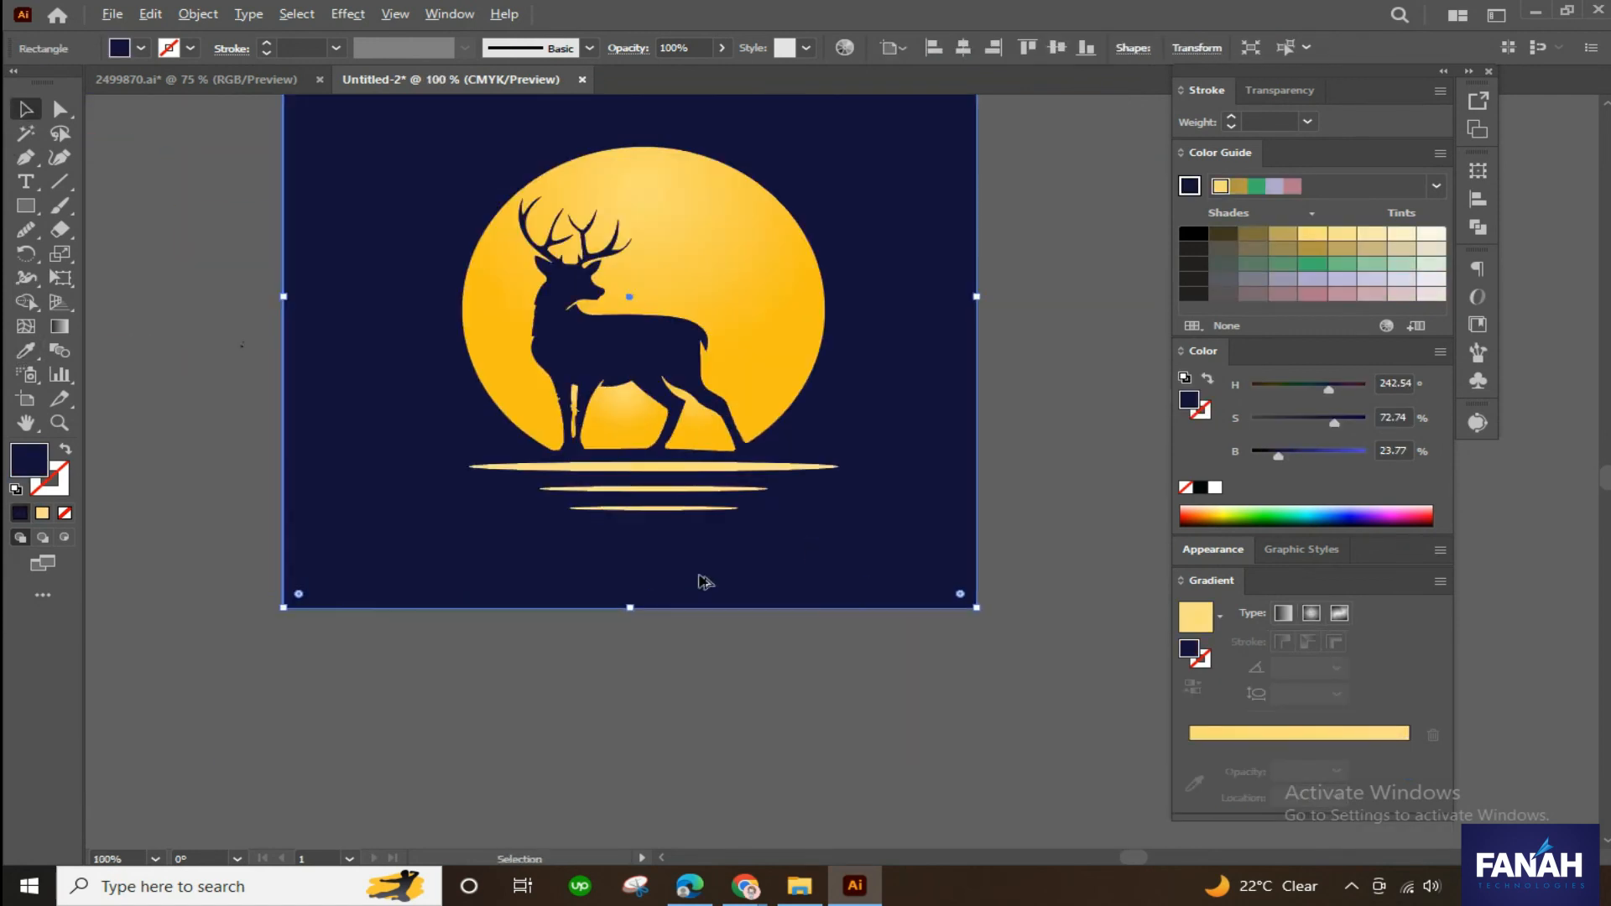
pyautogui.click(768, 424)
pyautogui.scroll(6, 467, 187)
pyautogui.moveTo(424, 239); pyautogui.dragTo(425, 238)
pyautogui.scroll(-3, 467, 345)
pyautogui.moveTo(590, 564); pyautogui.dragTo(860, 620)
pyautogui.click(747, 422)
pyautogui.scroll(3, 736, 425)
pyautogui.moveTo(692, 425); pyautogui.dragTo(692, 416)
# - Move the middle and lowest ellipses up so the three ground lines sit closer together with even gaps
pyautogui.click(693, 560)
pyautogui.moveTo(692, 546); pyautogui.dragTo(692, 524)
pyautogui.click(661, 628)
pyautogui.scroll(-3, 657, 630)
pyautogui.click(688, 546)
pyautogui.keyDown('shift'); pyautogui.click(718, 607); pyautogui.keyUp('shift')
pyautogui.click(712, 579)
pyautogui.moveTo(700, 606); pyautogui.dragTo(695, 574)
pyautogui.click(686, 645)
pyautogui.scroll(-2, 686, 644)
pyautogui.scroll(-3, 944, 558)
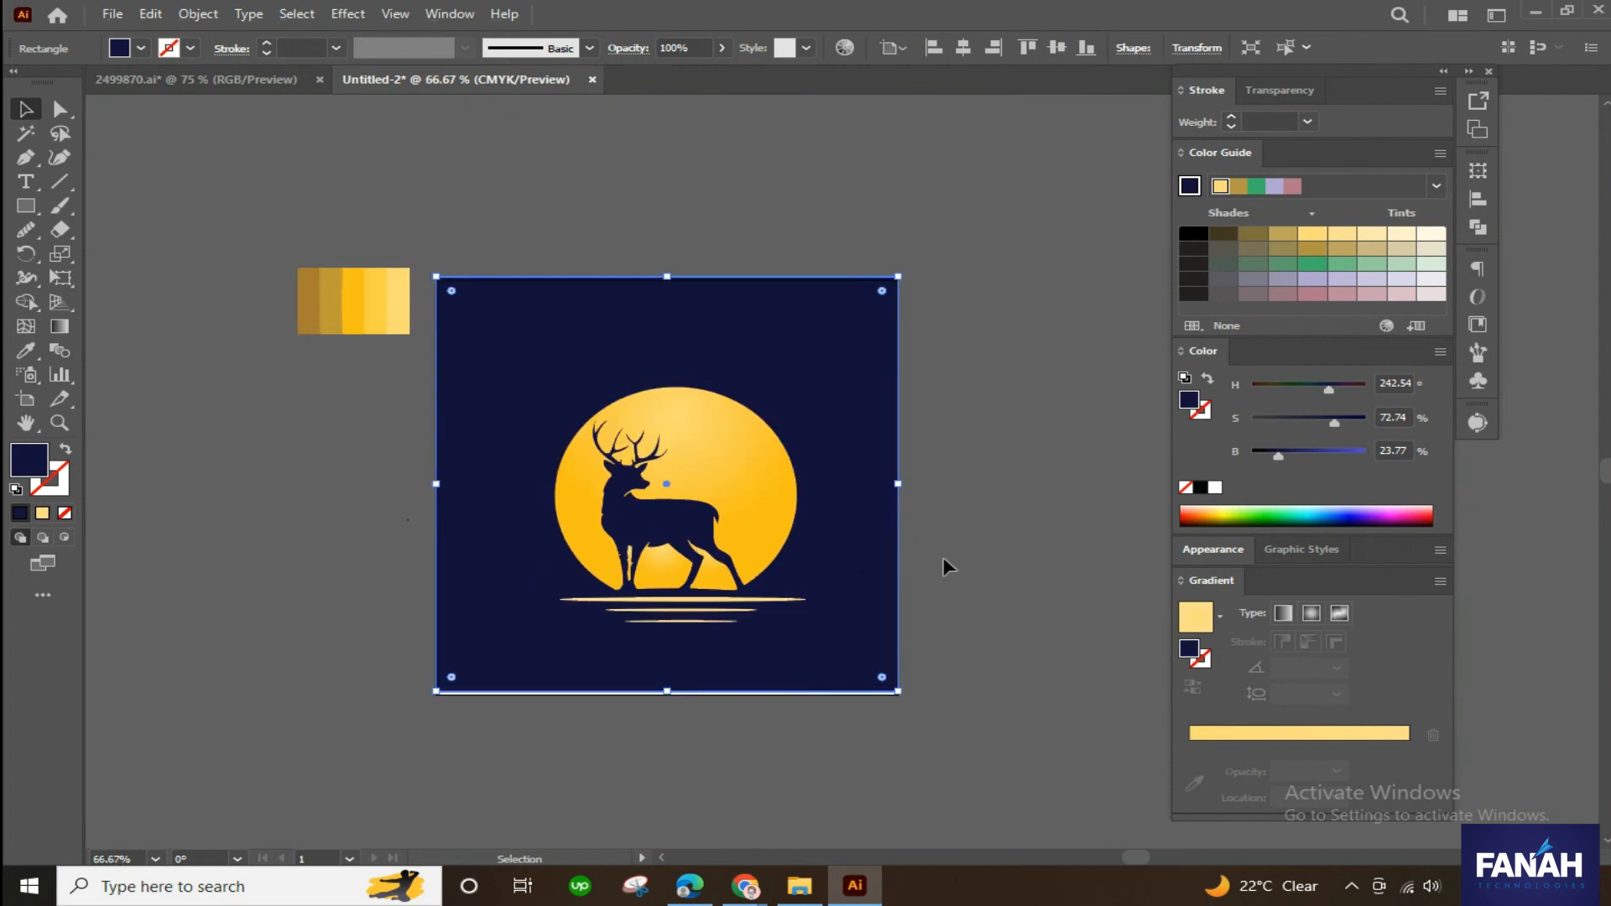
# - Nudge the navy background square slightly down so it lines up with the artboard again
pyautogui.scroll(2, 1018, 529)
pyautogui.click(712, 453)
pyautogui.rightClick(712, 450)
pyautogui.click(756, 579)
pyautogui.click(1009, 459)
pyautogui.moveTo(915, 501); pyautogui.dragTo(915, 507)
pyautogui.click(1034, 486)
pyautogui.scroll(-1, 1032, 490)
pyautogui.moveTo(1052, 518); pyautogui.dragTo(1009, 512)
# - Collapse the side panels and delete the yellow colour palette strip beside the artboard
pyautogui.click(1489, 71)
pyautogui.scroll(1, 1096, 315)
pyautogui.moveTo(1090, 356); pyautogui.dragTo(1268, 305)
pyautogui.click(169, 167)
pyautogui.press('Delete')
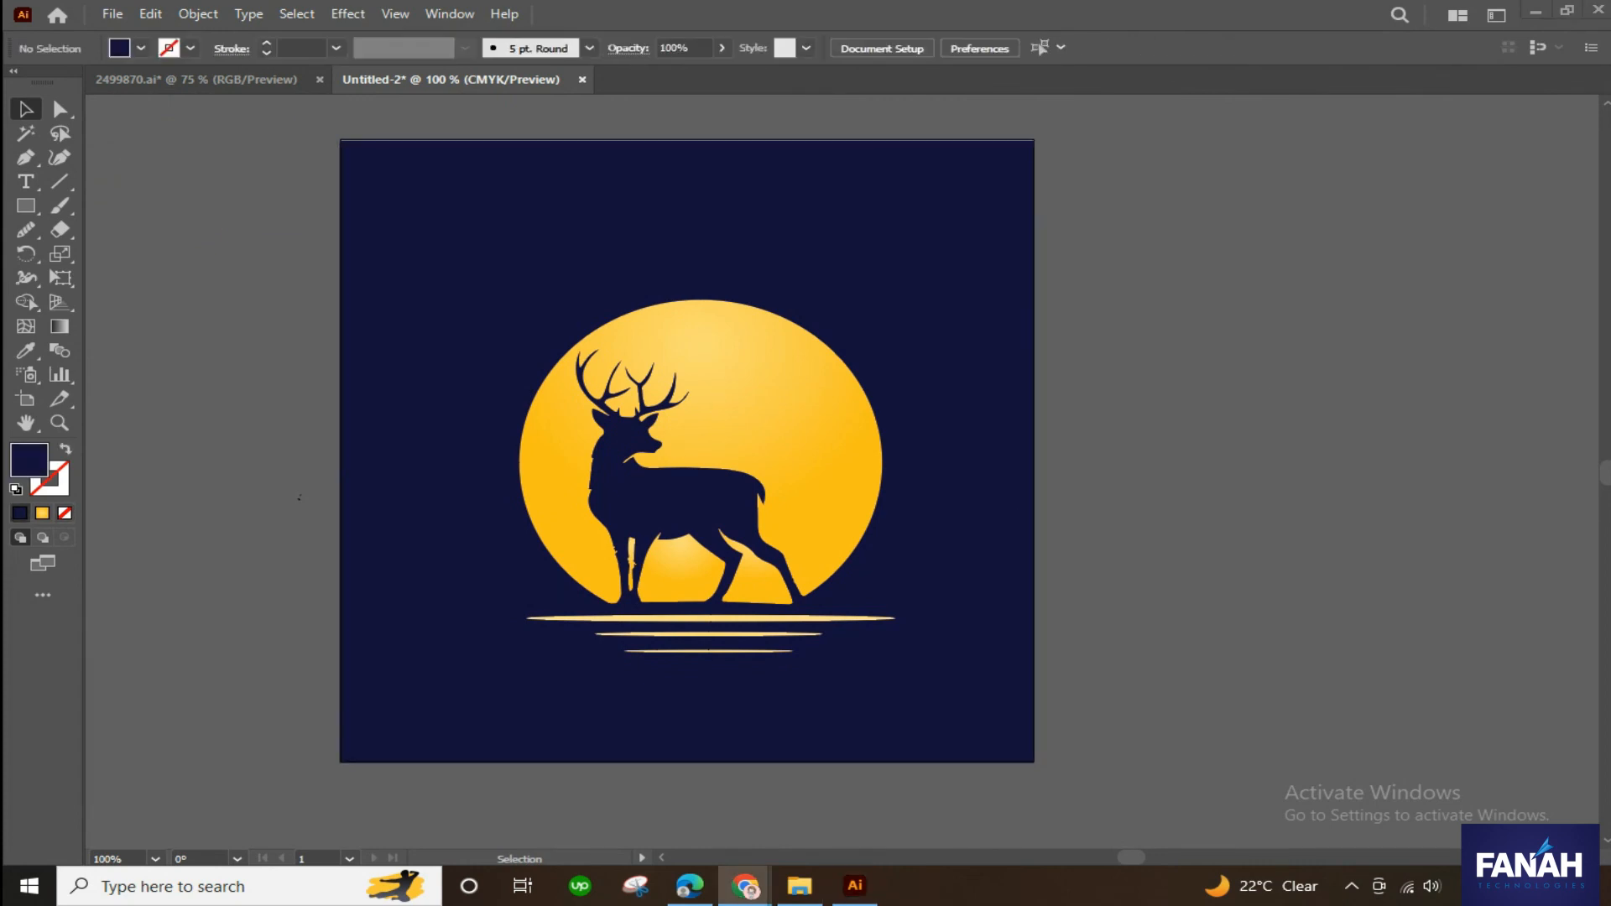